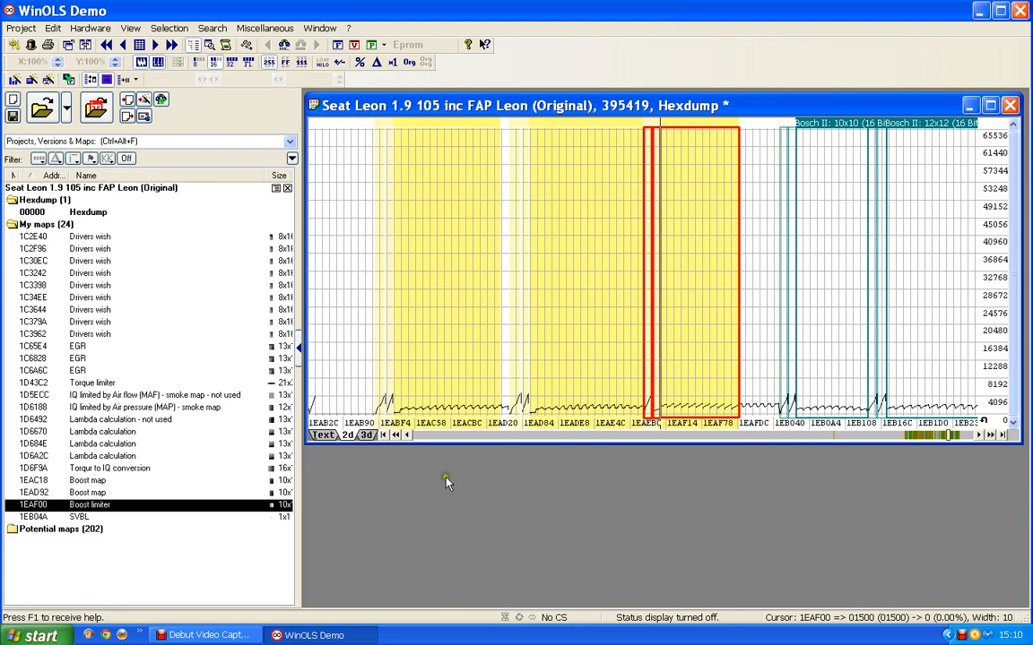
Step: Locate the two adjacent 13x16 Bosch II maps ahead of the boost maps in the 2D hexdump and highlight both
click(447, 437)
click(447, 437)
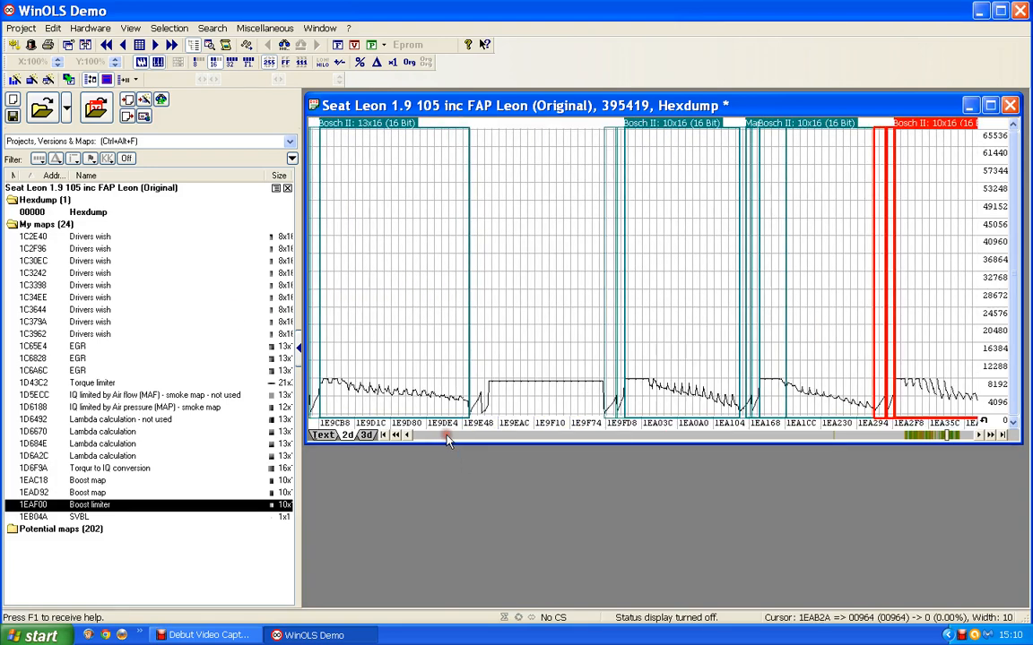
click(447, 436)
scroll(459, 437, down, 5)
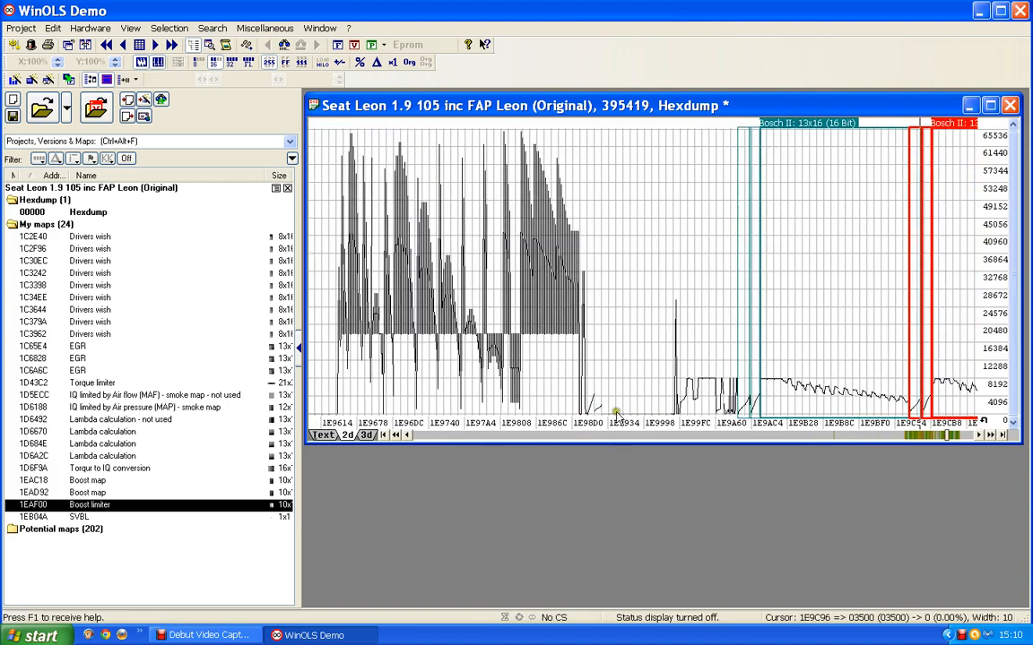
scroll(597, 354, down, 6)
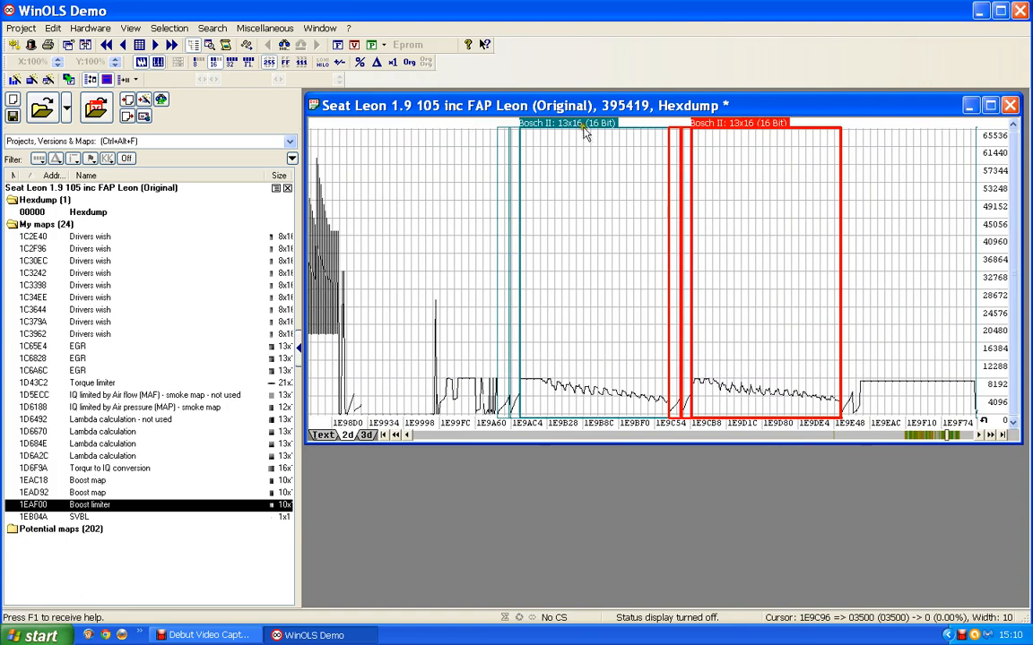
click(587, 127)
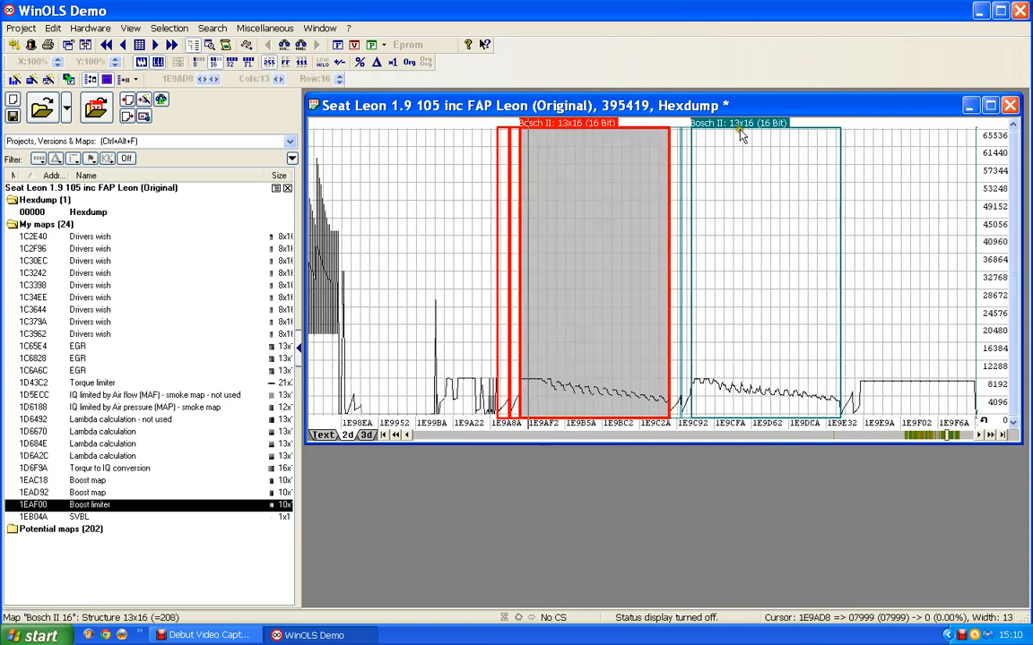
click(677, 126)
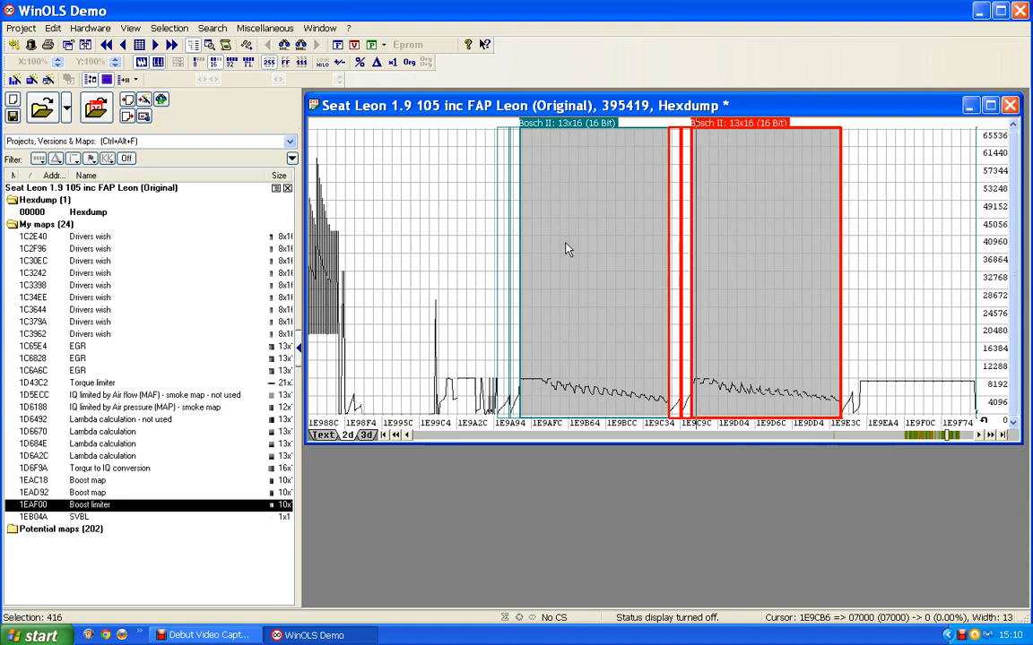
Step: Examine the group of four 10x16 Bosch II maps that follows the 13x16 pair in the 2D hexdump
click(990, 435)
drag(989, 435, 991, 439)
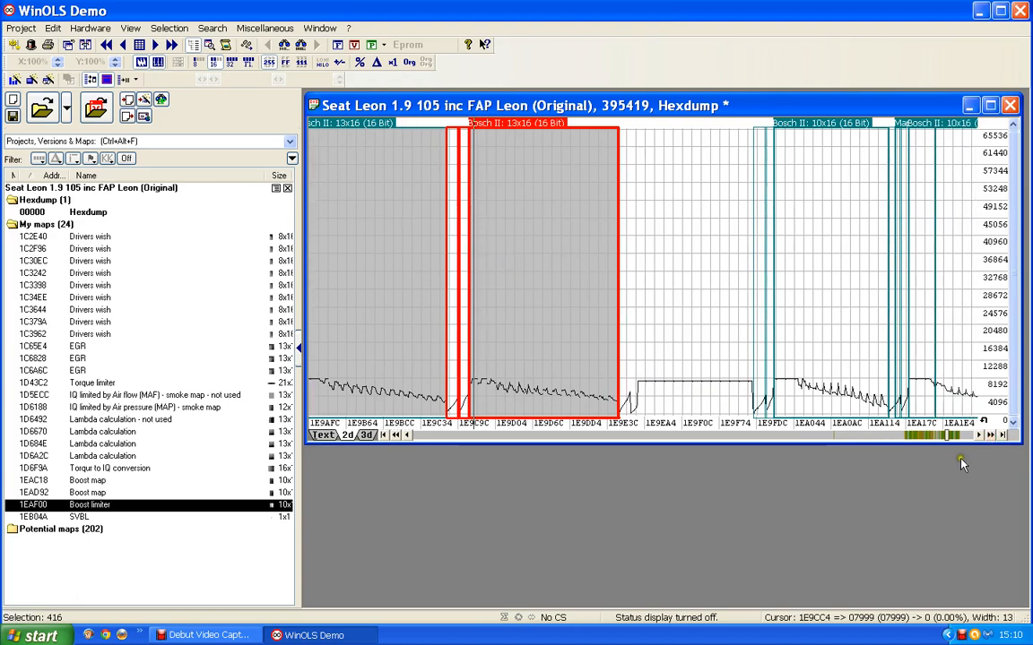
click(966, 436)
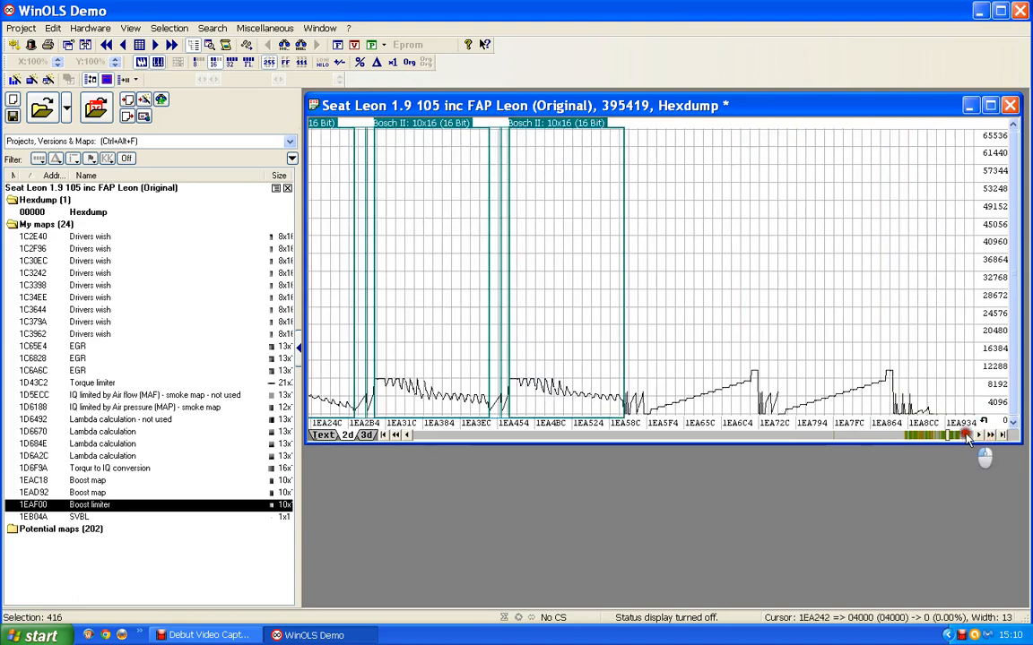
scroll(584, 257, up, 1)
scroll(583, 258, up, 5)
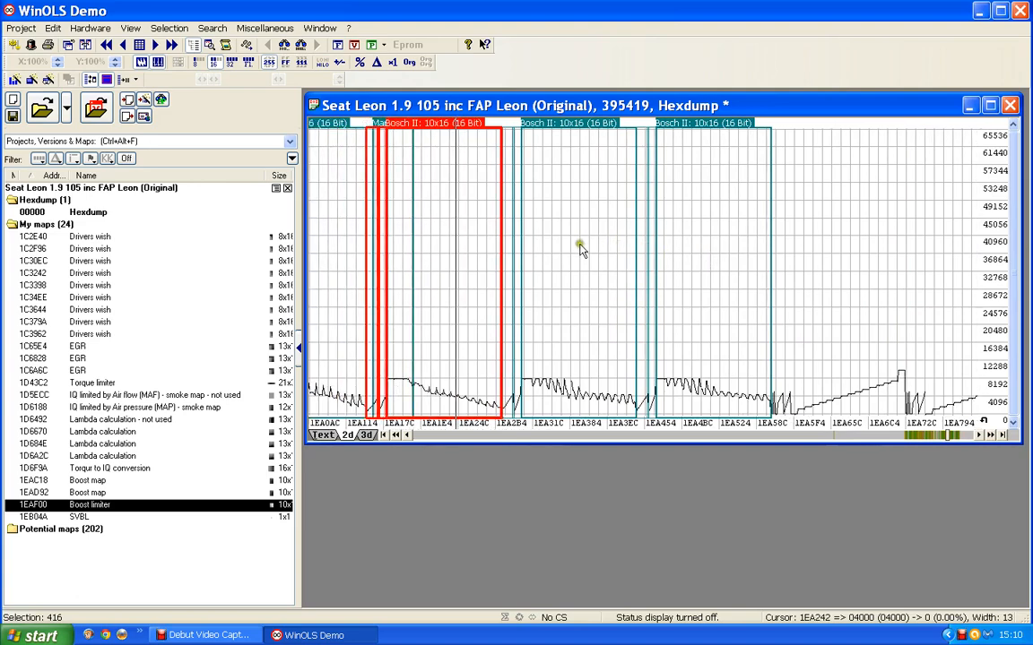
scroll(581, 251, up, 1)
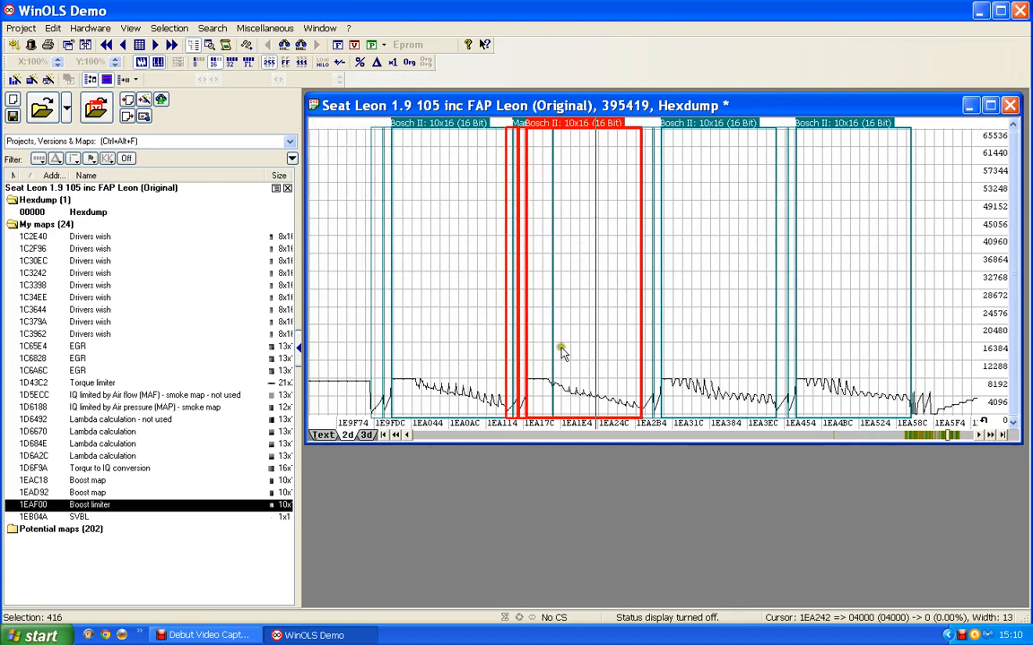
click(603, 246)
drag(690, 291, 705, 293)
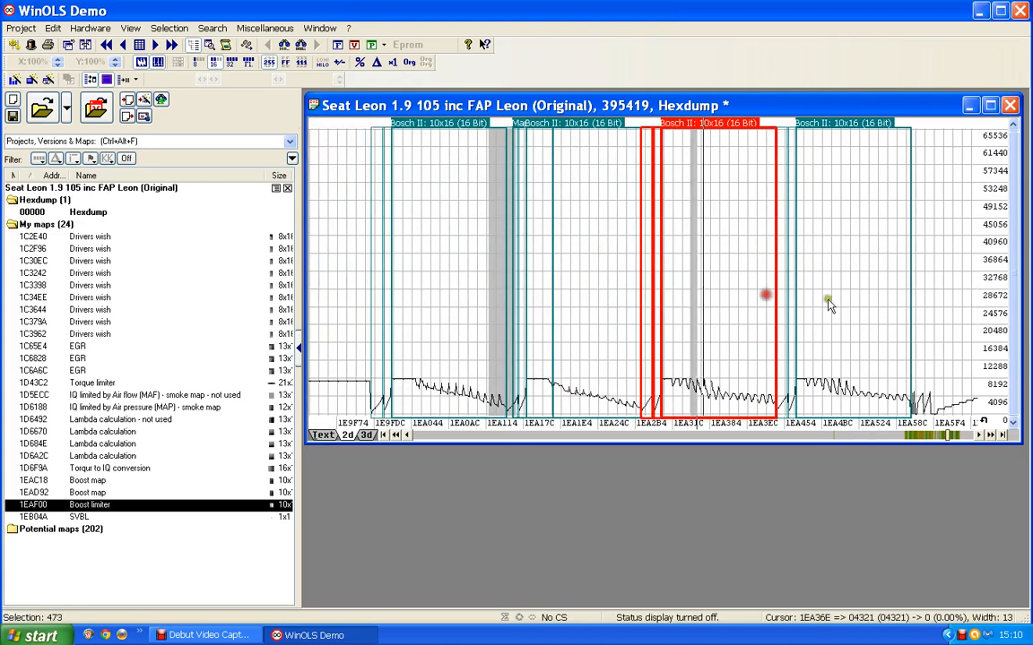
click(857, 299)
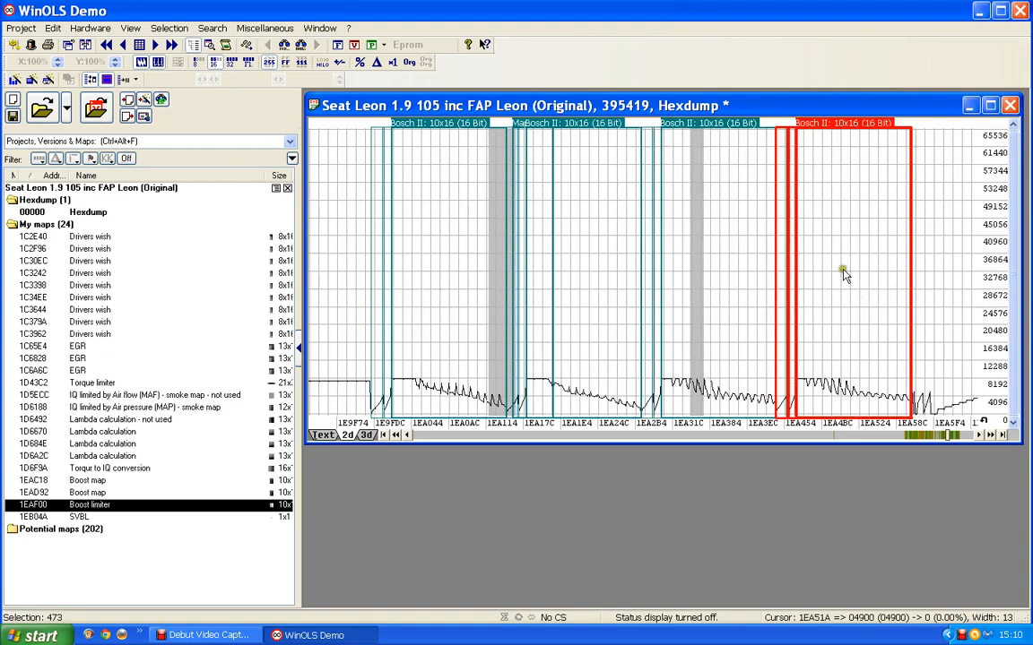
Step: Examine the 10x10 and 12x12 Bosch II maps located after the boost limiter in the hexdump
click(969, 435)
click(968, 436)
scroll(686, 277, down, 15)
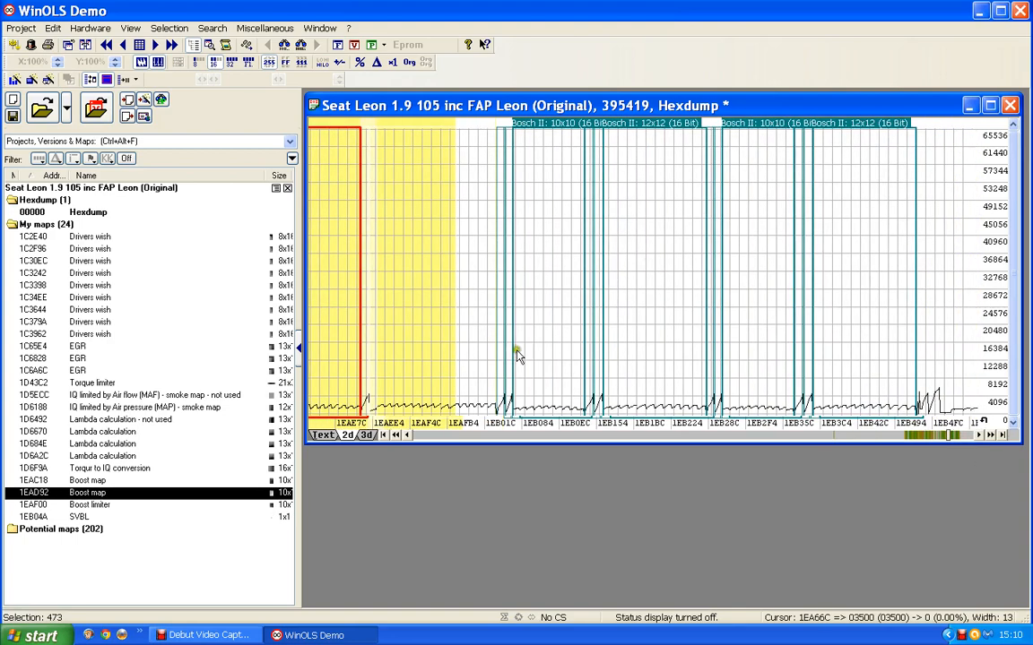
scroll(524, 323, down, 3)
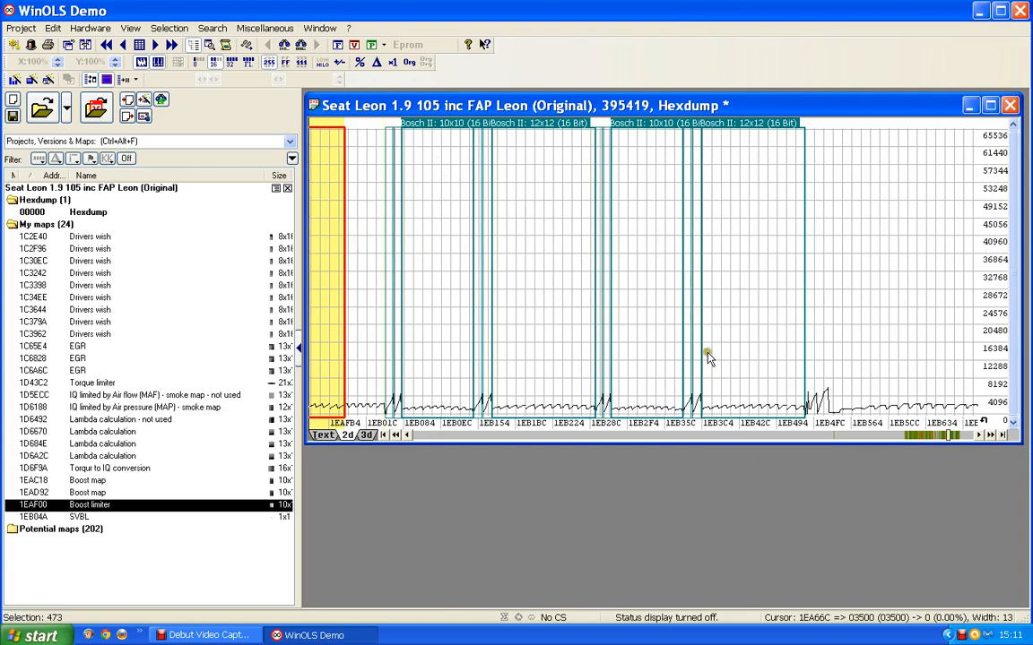
Step: Return to the four 10x16 maps ahead of the boost maps and compare their curves
click(641, 437)
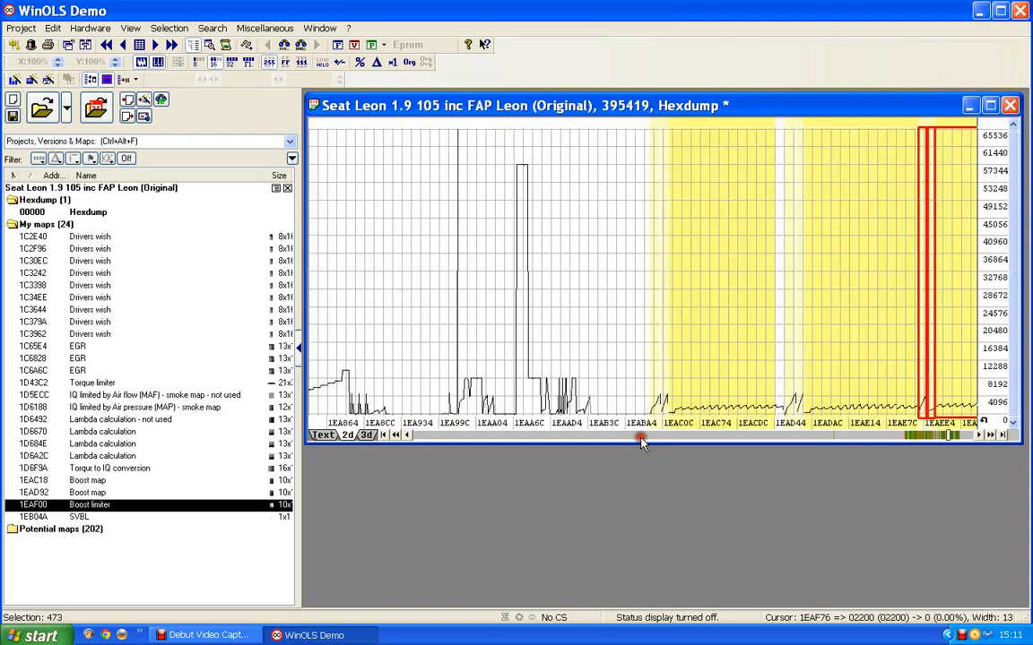
click(641, 438)
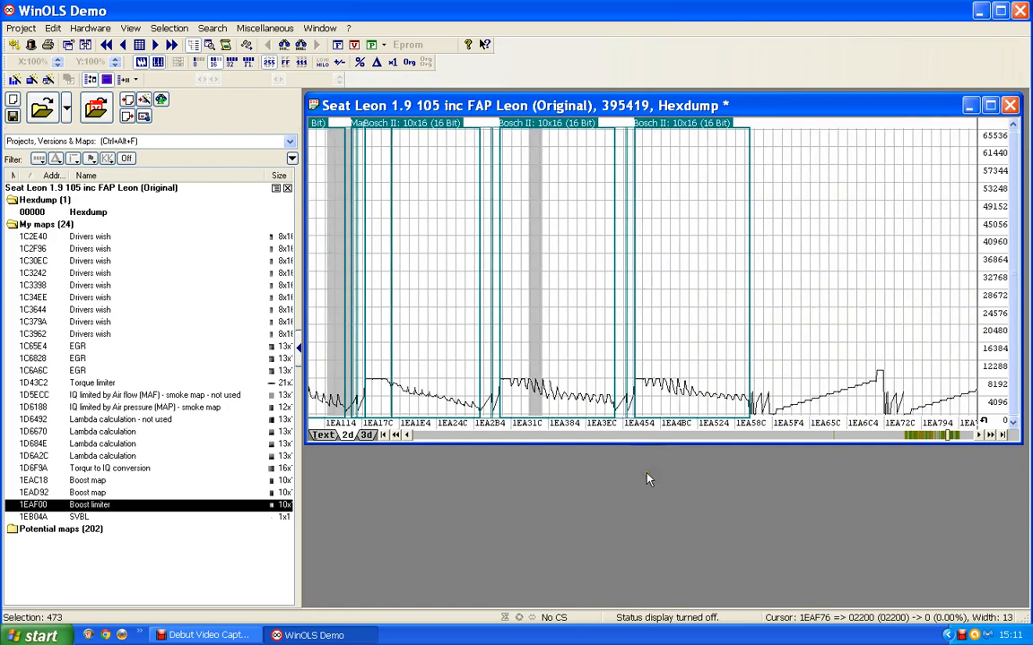
scroll(592, 406, up, 5)
scroll(594, 408, up, 5)
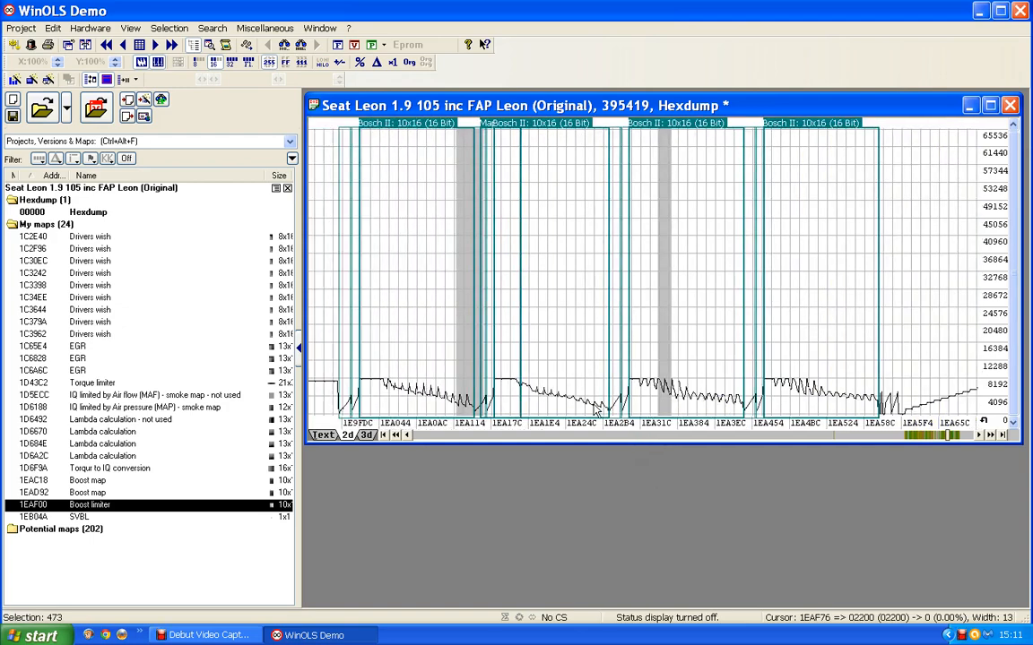
scroll(595, 409, down, 2)
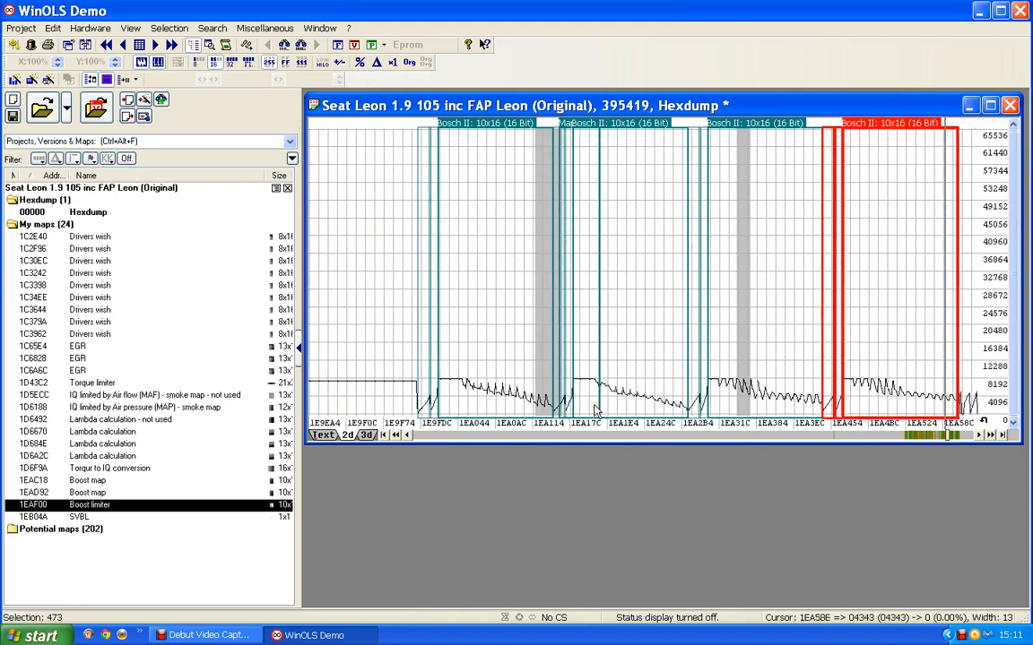
click(458, 263)
drag(633, 281, 677, 284)
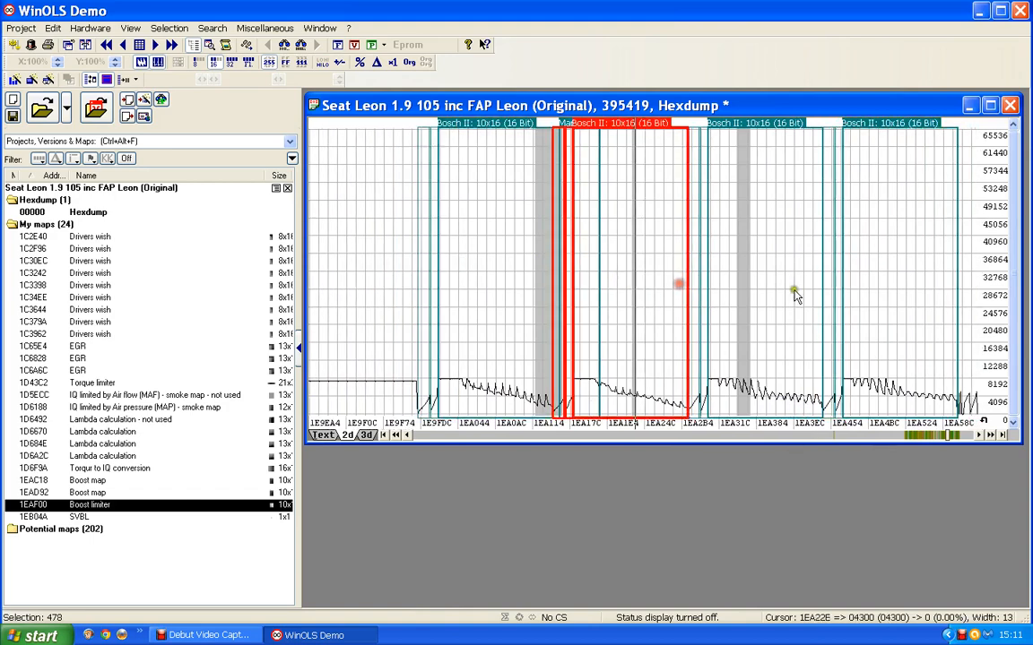
click(802, 296)
click(856, 301)
click(712, 309)
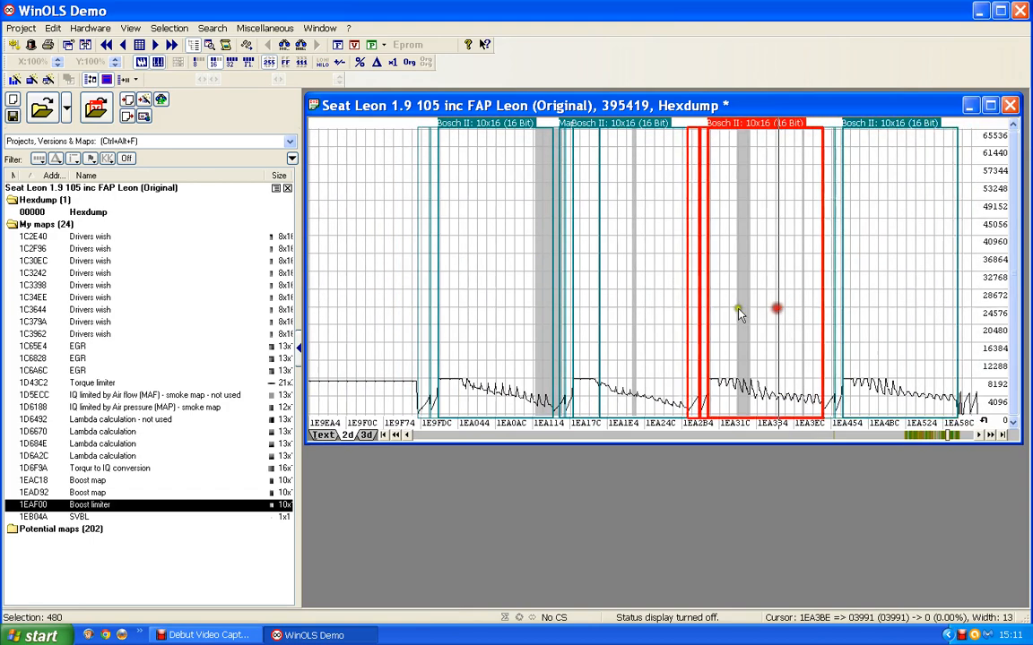
click(661, 310)
click(639, 307)
key(n)
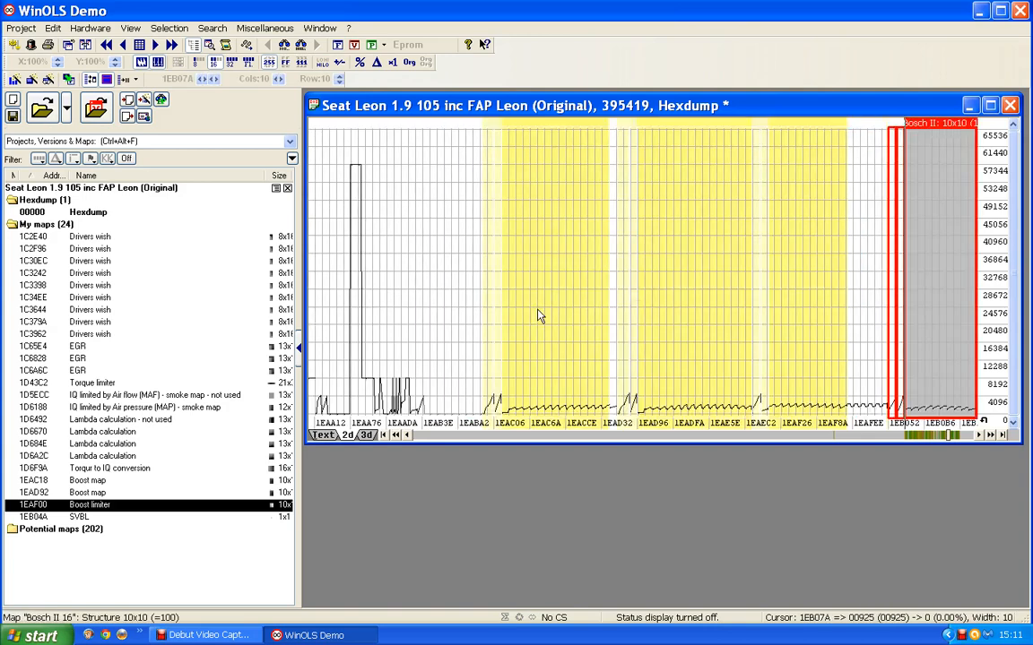
click(445, 437)
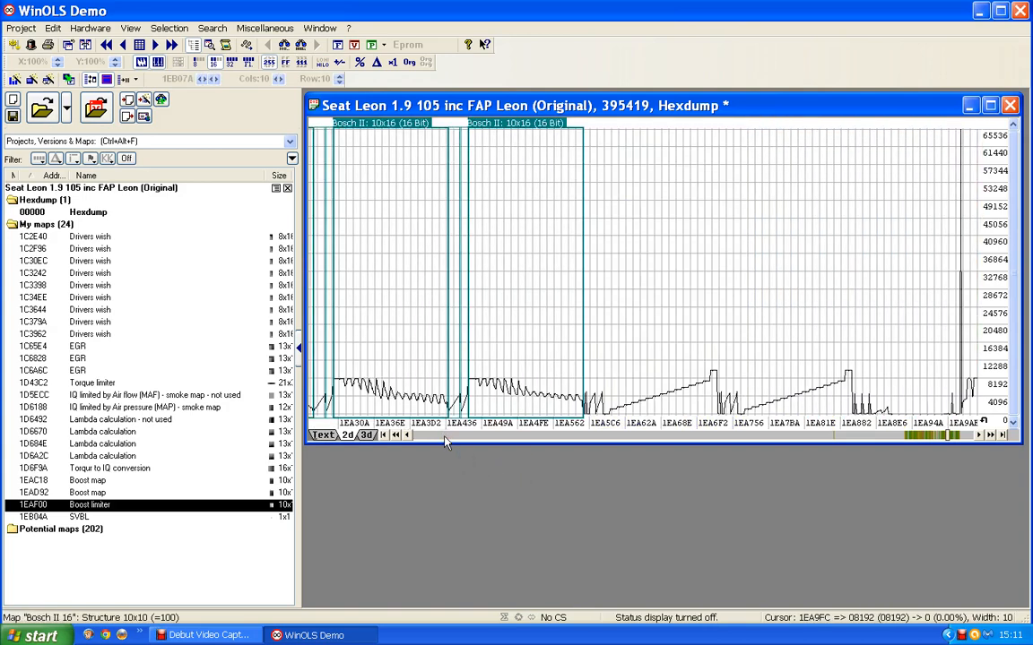
scroll(444, 436, up, 2)
scroll(701, 305, up, 4)
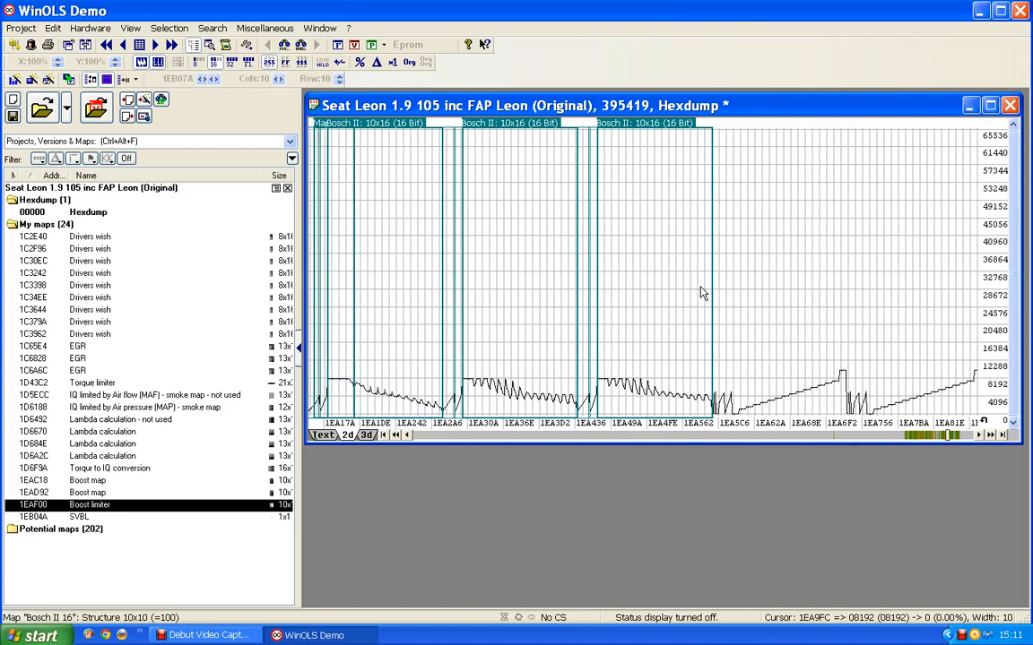
scroll(697, 287, up, 5)
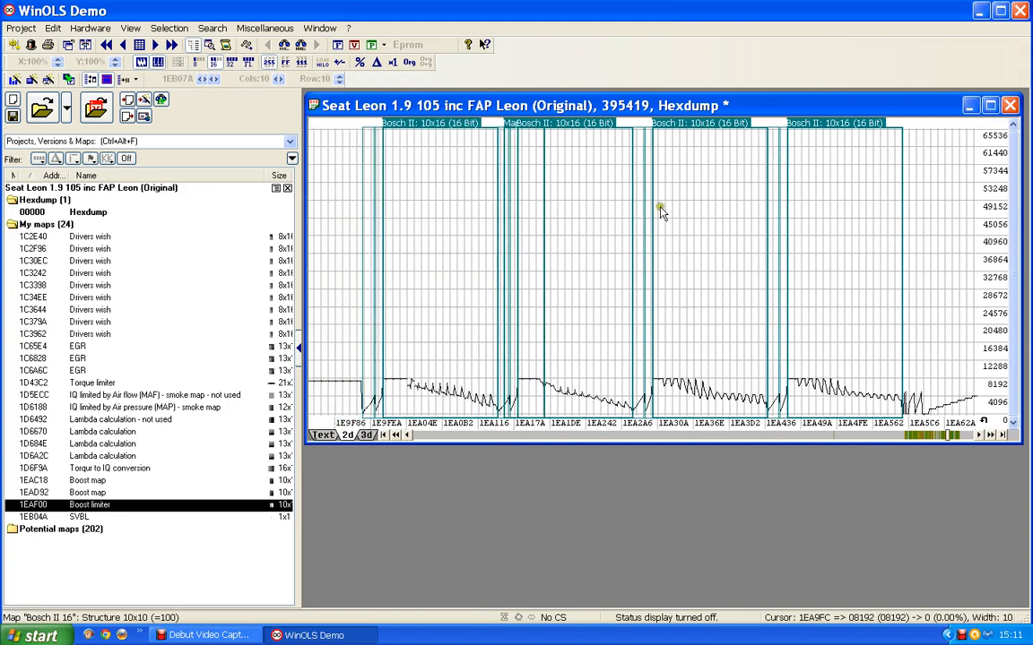
scroll(653, 185, up, 3)
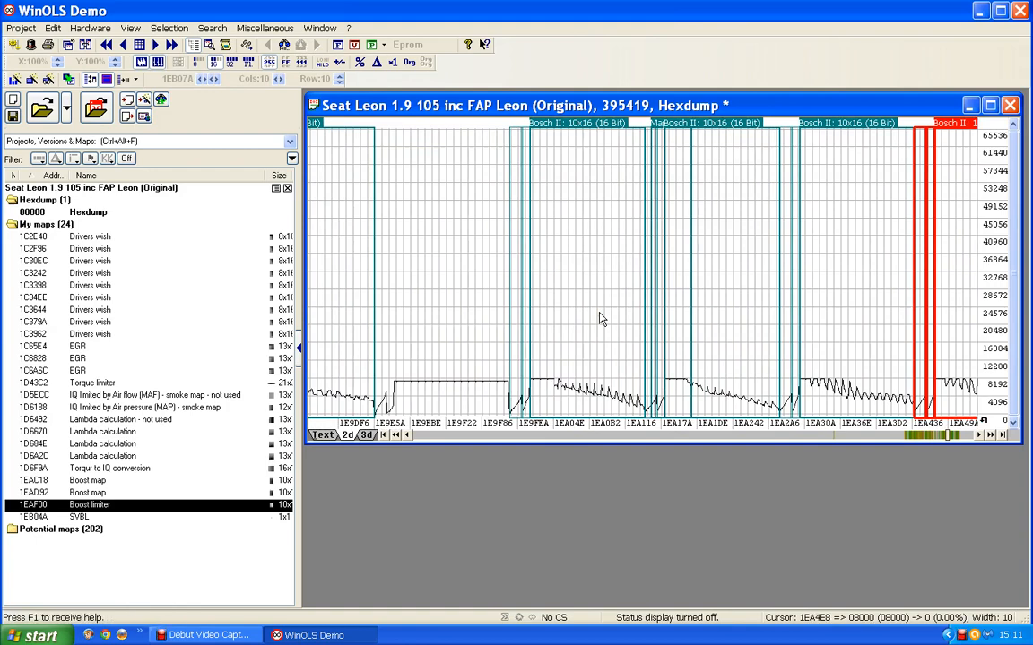
scroll(601, 319, up, 1)
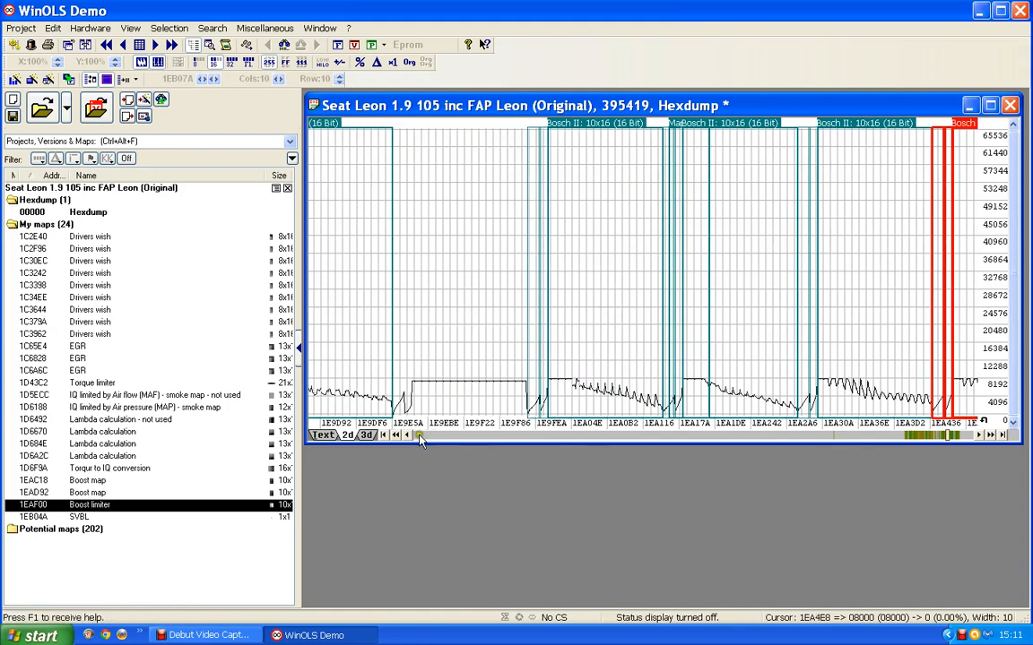
Step: Open the first of the two 13x16 Bosch II maps, at address 1E9AD8, in its own window over the hexdump
click(395, 434)
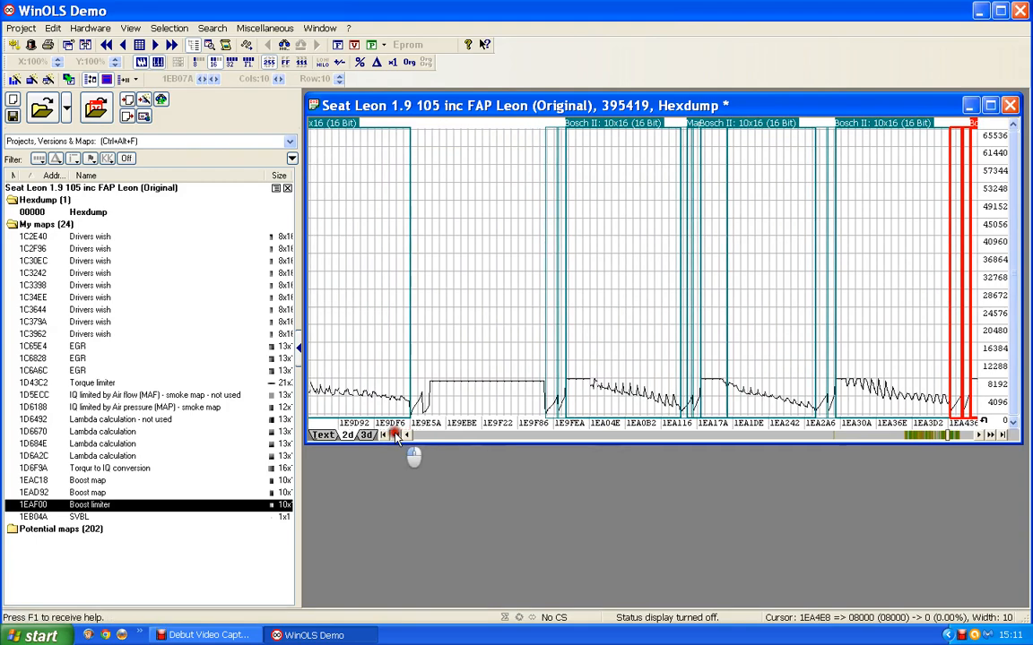
click(395, 434)
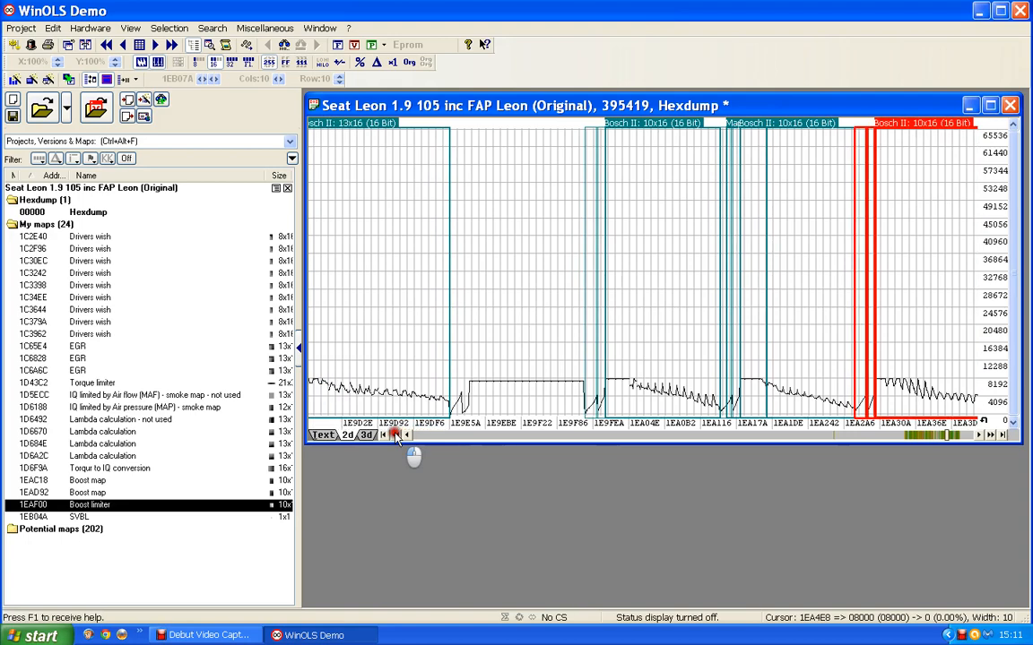
click(395, 435)
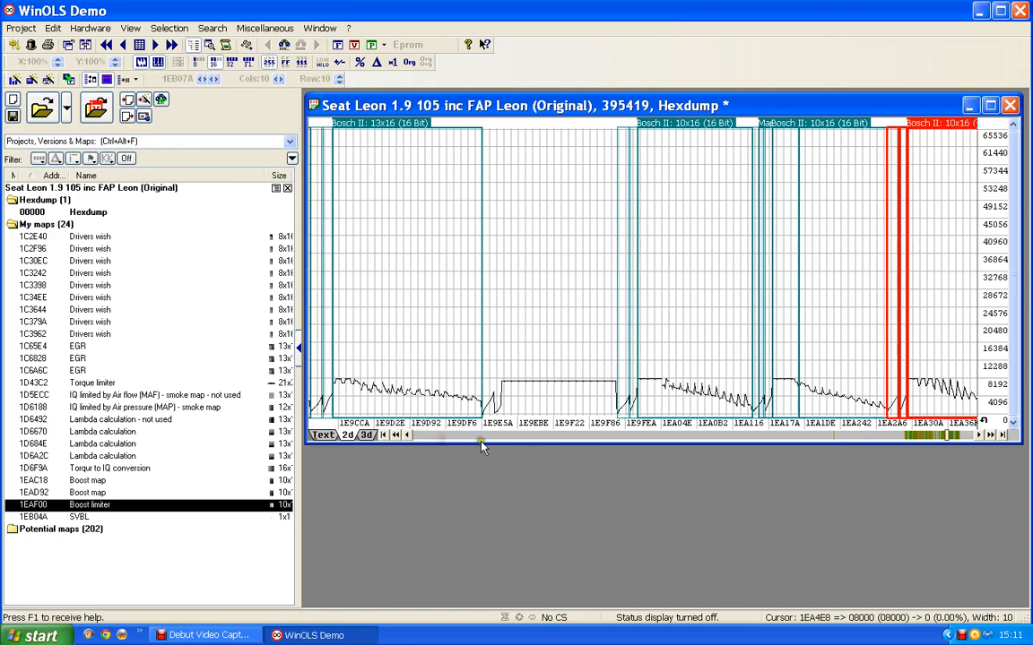
click(491, 436)
drag(976, 365, 855, 359)
drag(706, 261, 593, 191)
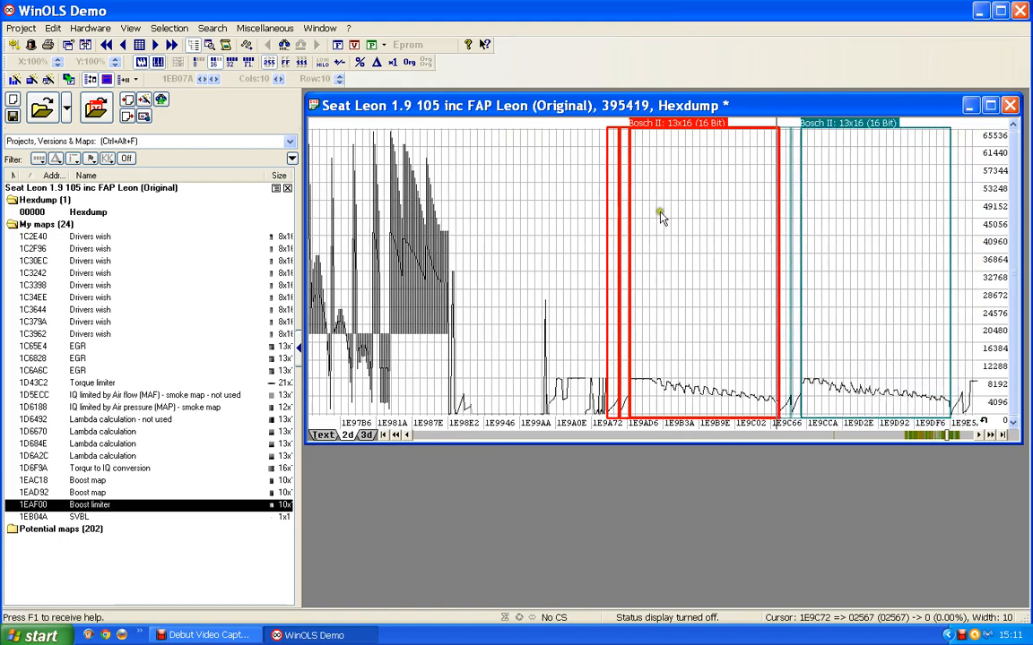
drag(661, 218, 594, 222)
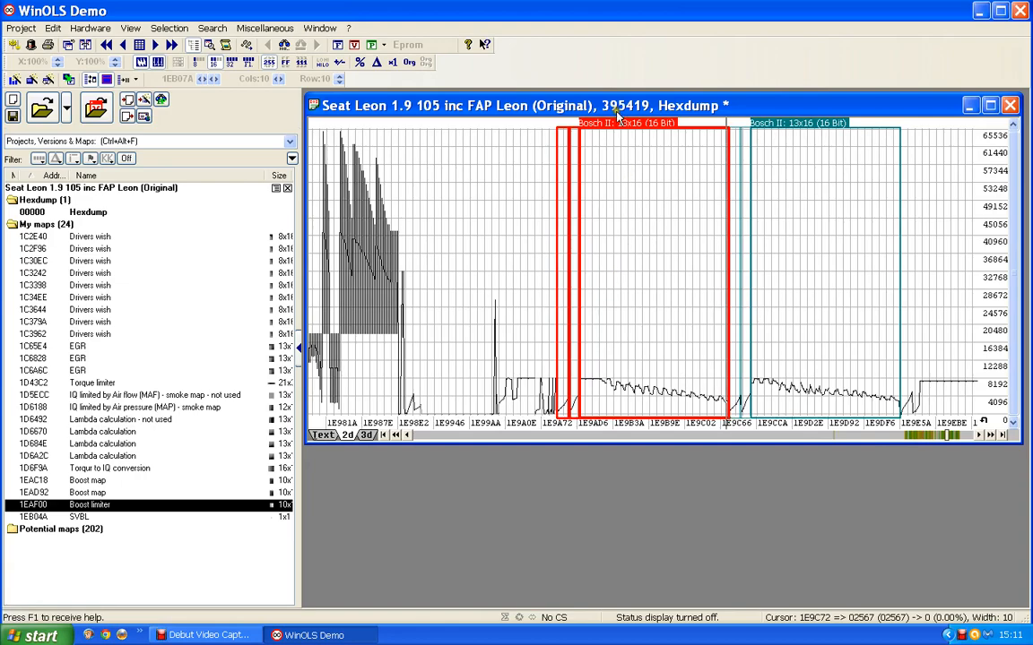
double_click(627, 143)
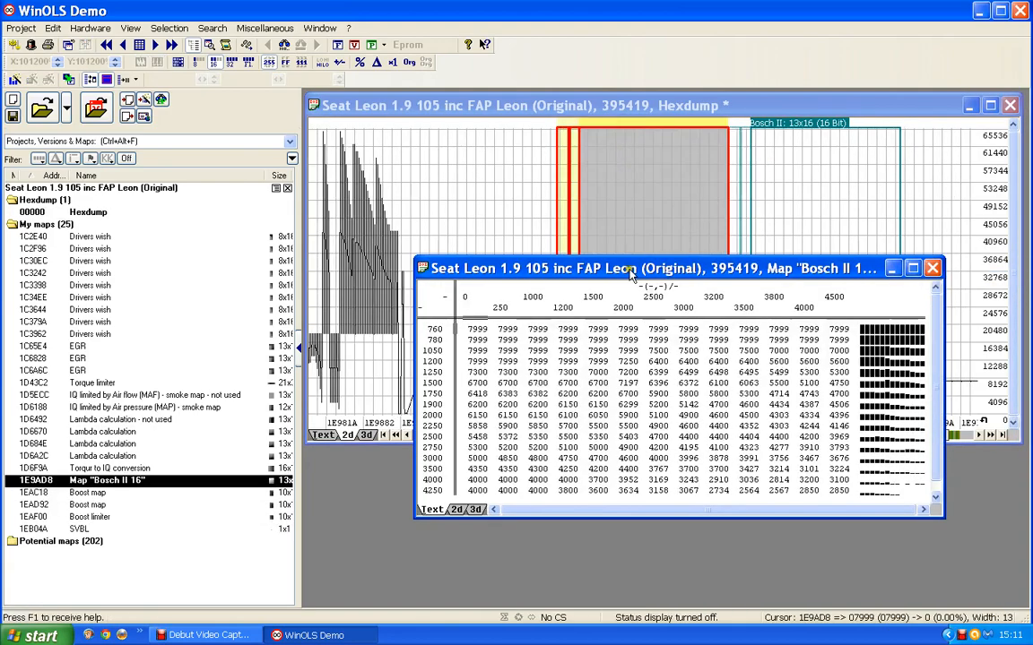
drag(629, 269, 597, 231)
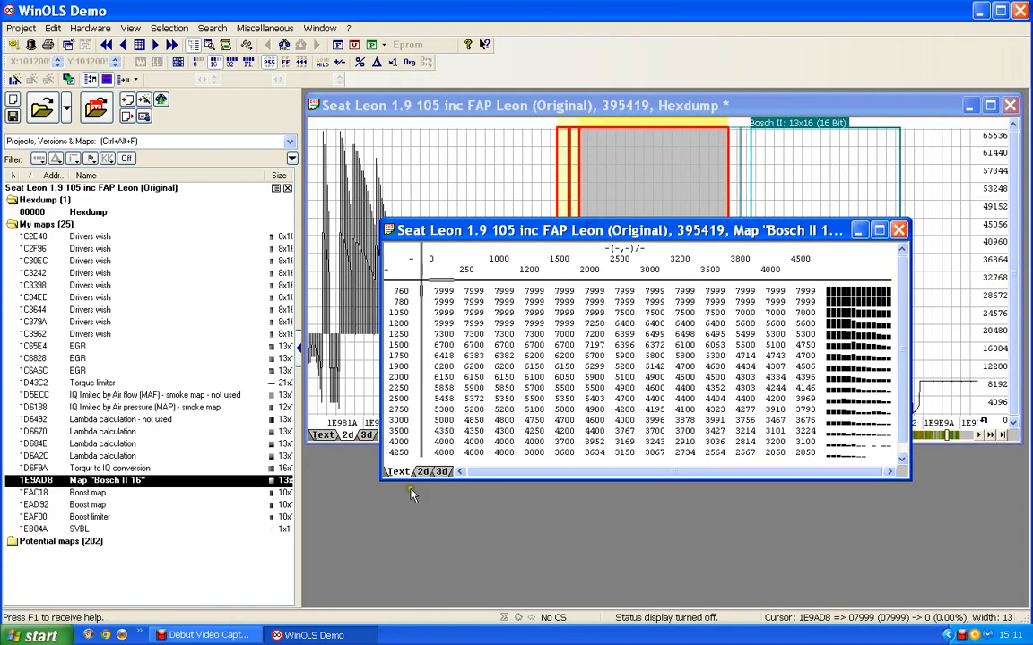
Step: Set the 13x16 map's Y-axis description to "Engine speed" and its unit to "rpm"
double_click(395, 380)
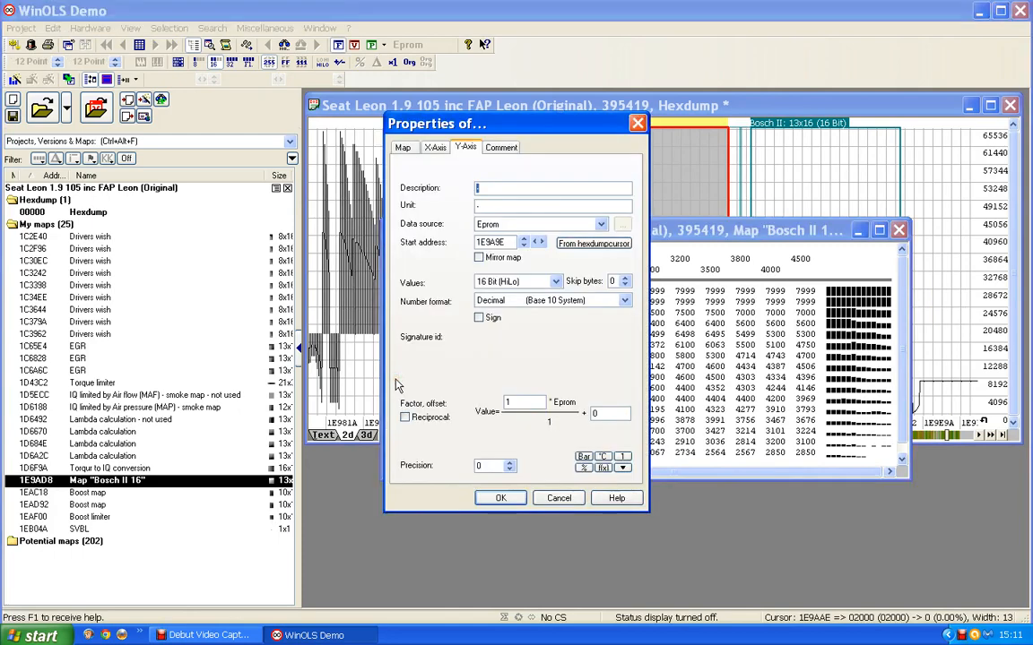
text(Engine speed)
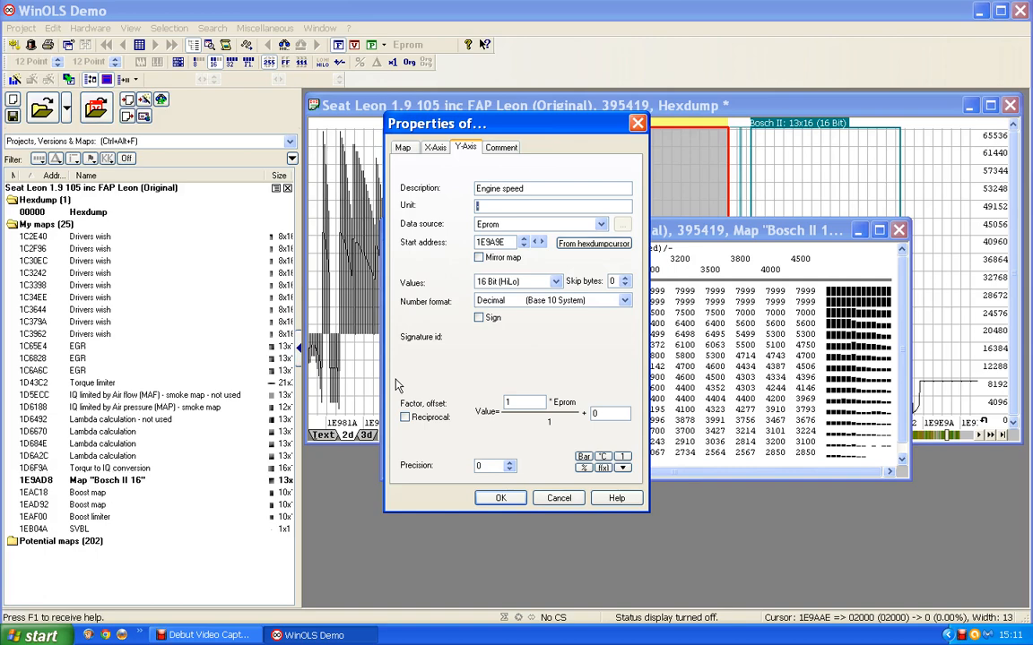
key(Return)
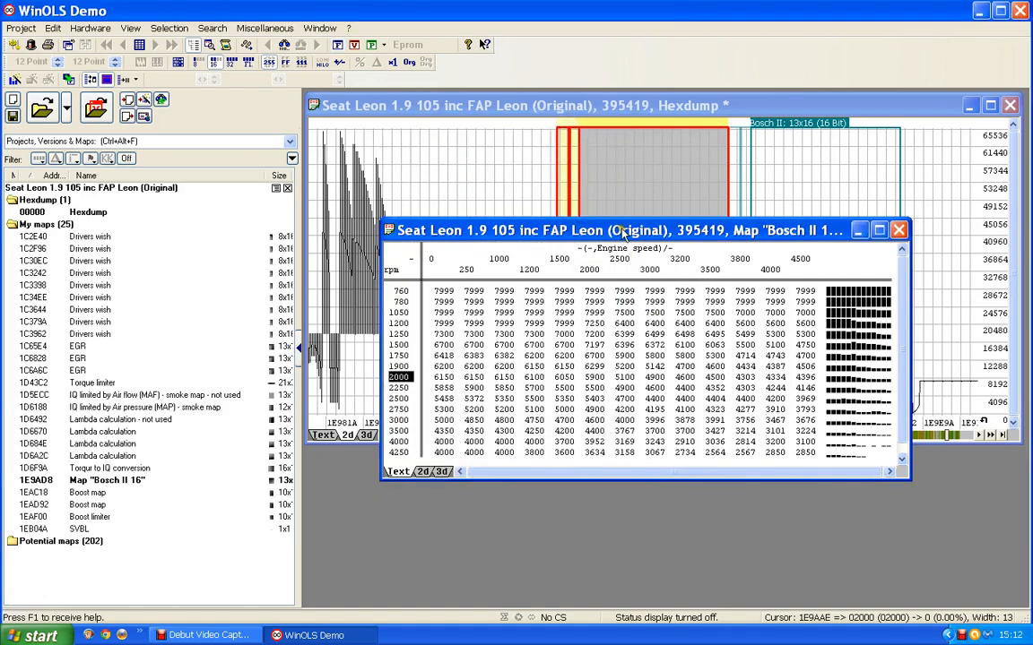
Step: Set the 13x16 map's X-axis description to "IQ", unit to "mg/stroke", factor to 0.01 and precision to 1
drag(621, 235, 594, 227)
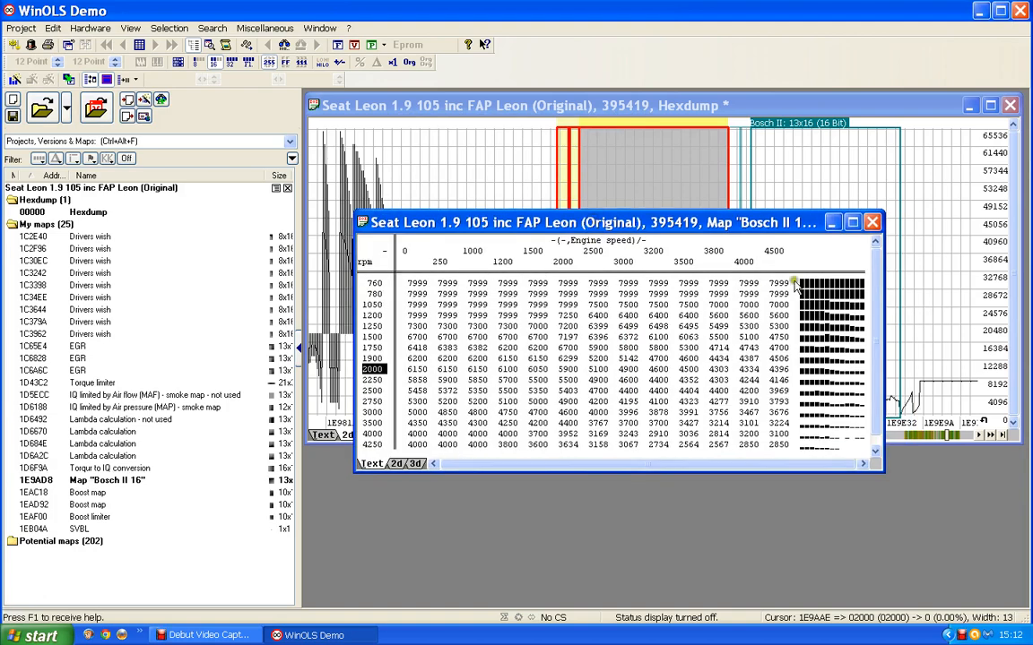
double_click(654, 256)
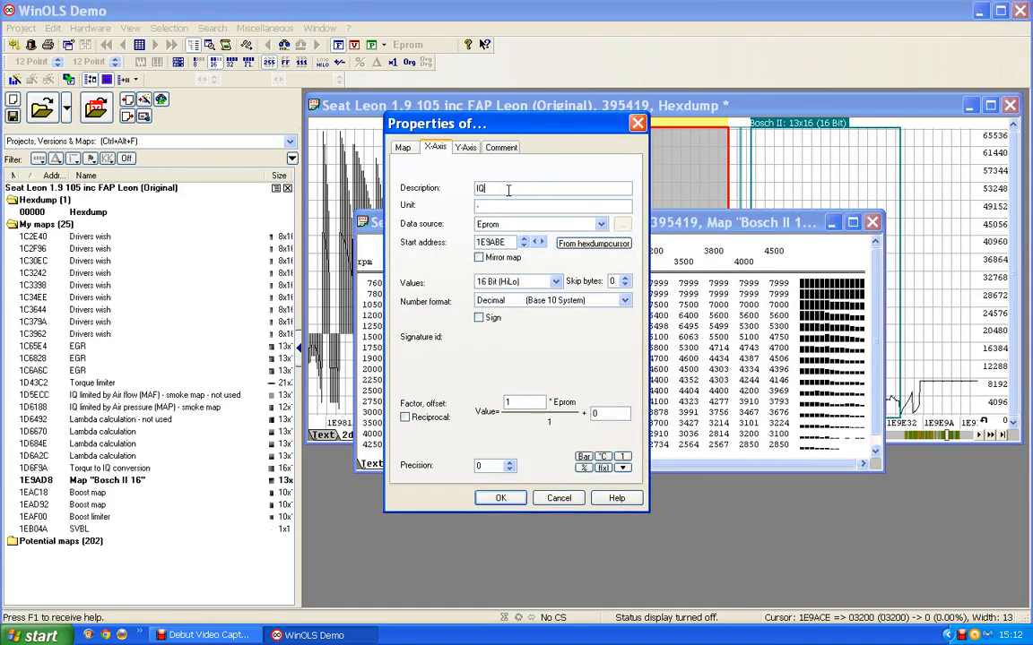
key(Tab)
text(mg/str)
drag(521, 403, 344, 405)
text(0)
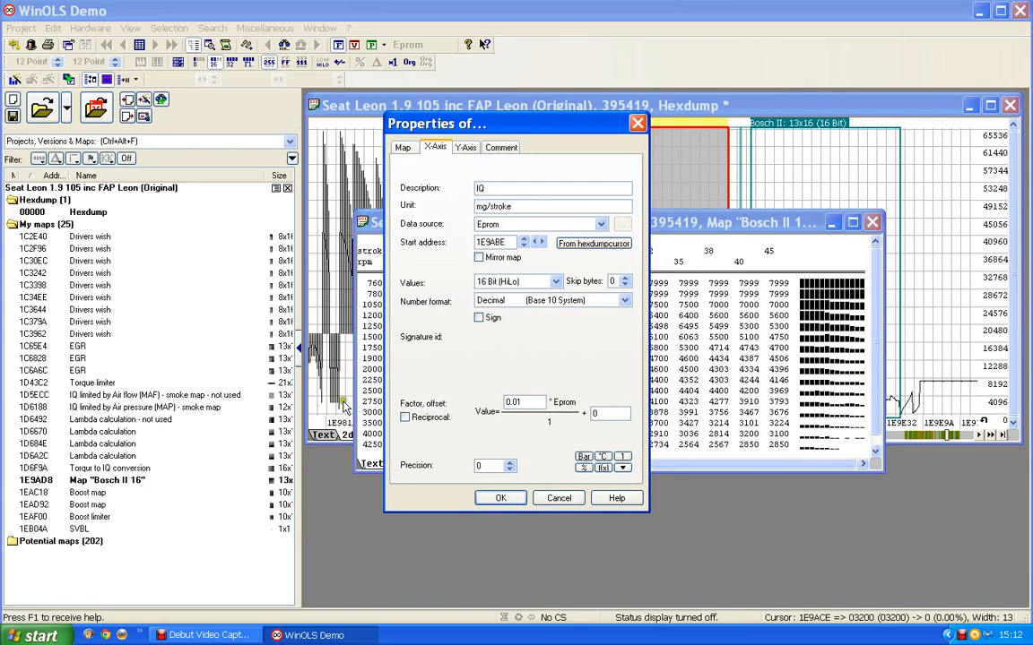
click(508, 467)
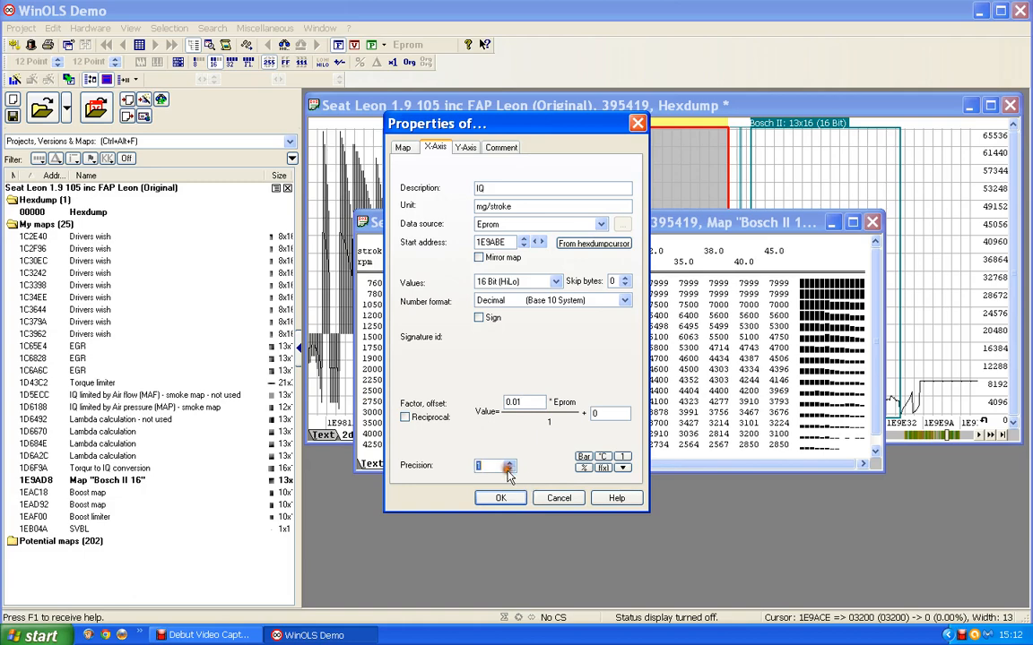
click(502, 498)
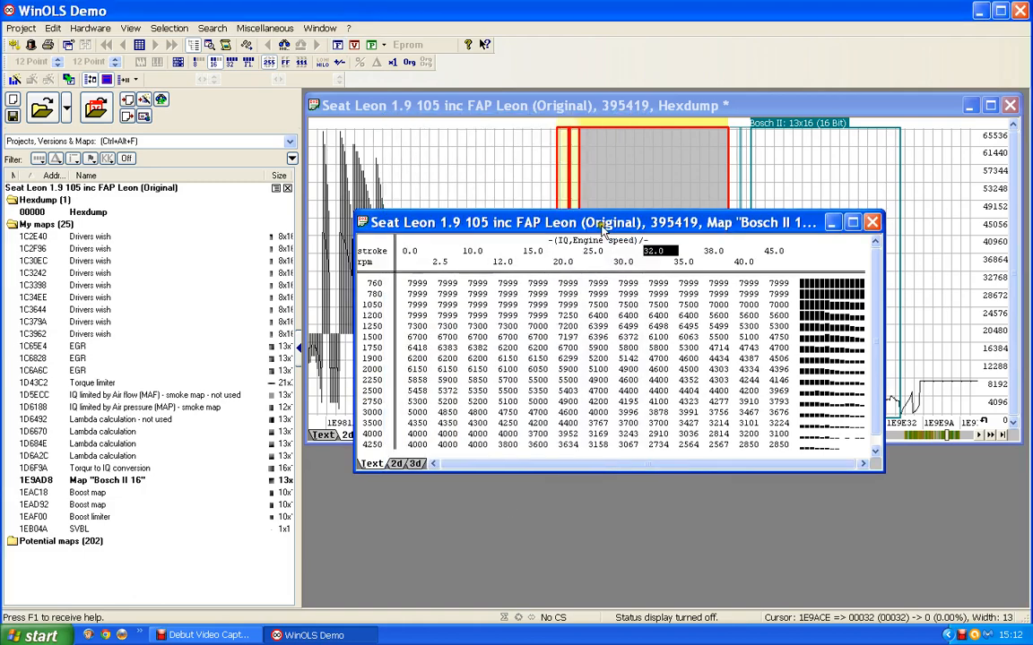
Step: Rename the 13x16 map at 1E9AD8 to "N75 Duty cycle" with description "Percentage" and unit "%"
drag(589, 199, 593, 192)
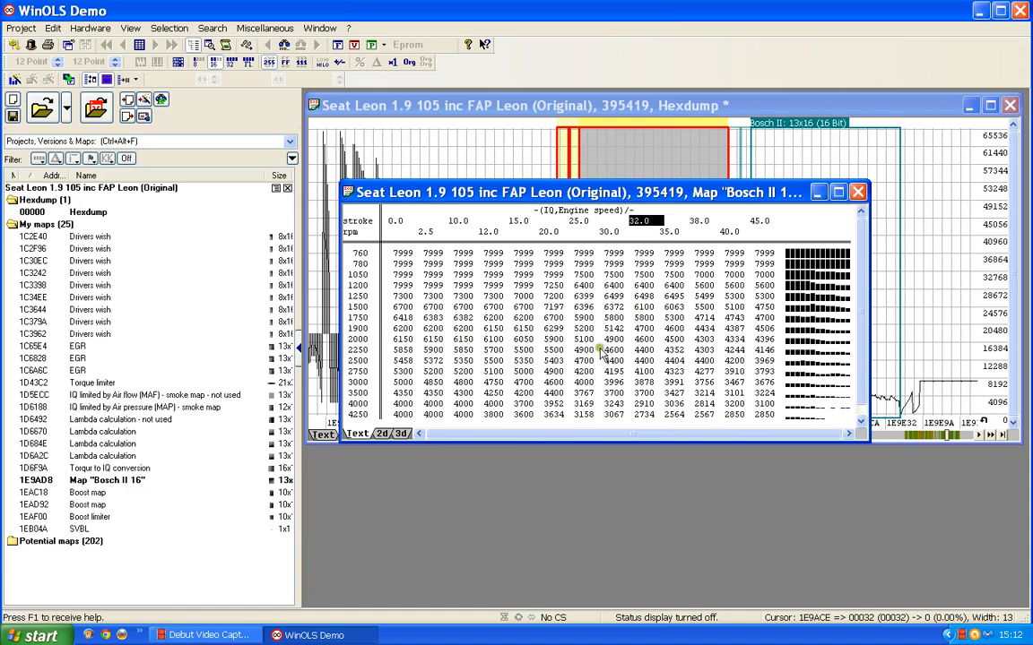
double_click(515, 326)
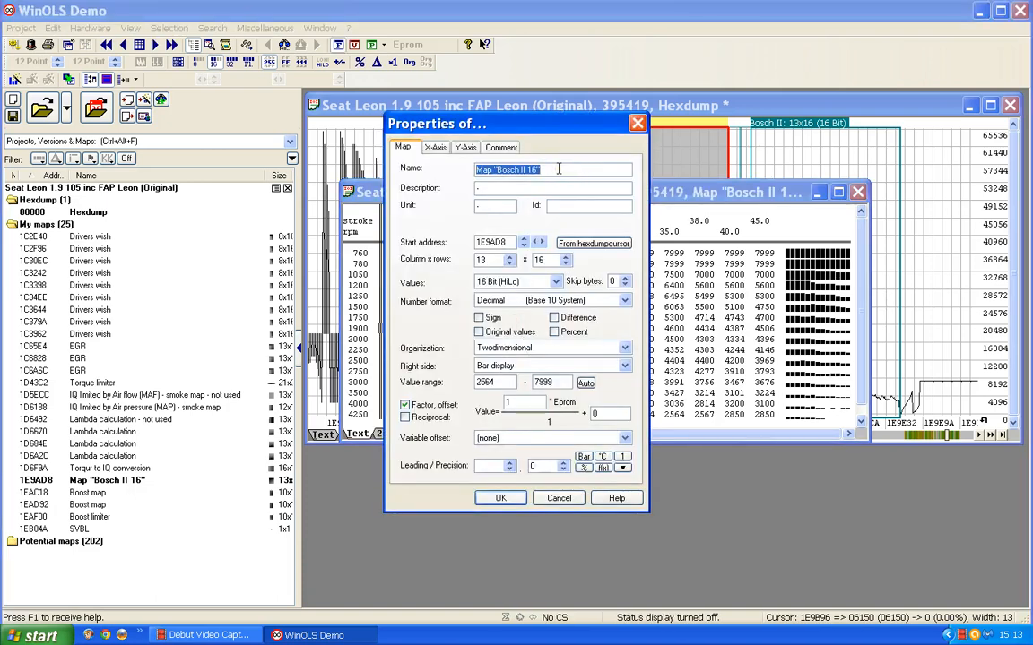
text(N)
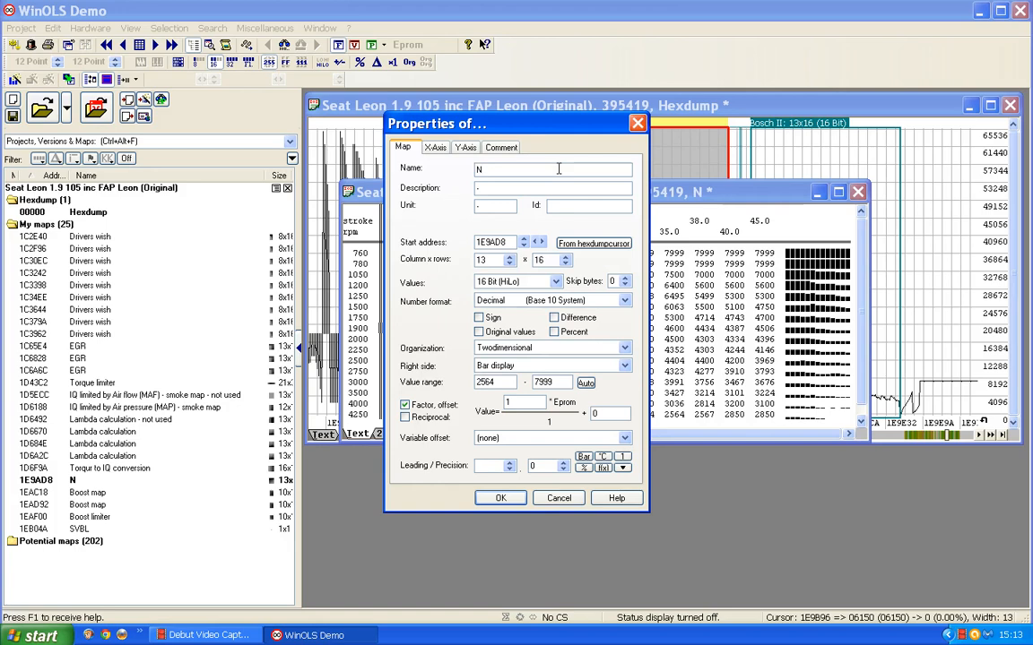
text(75 Duty)
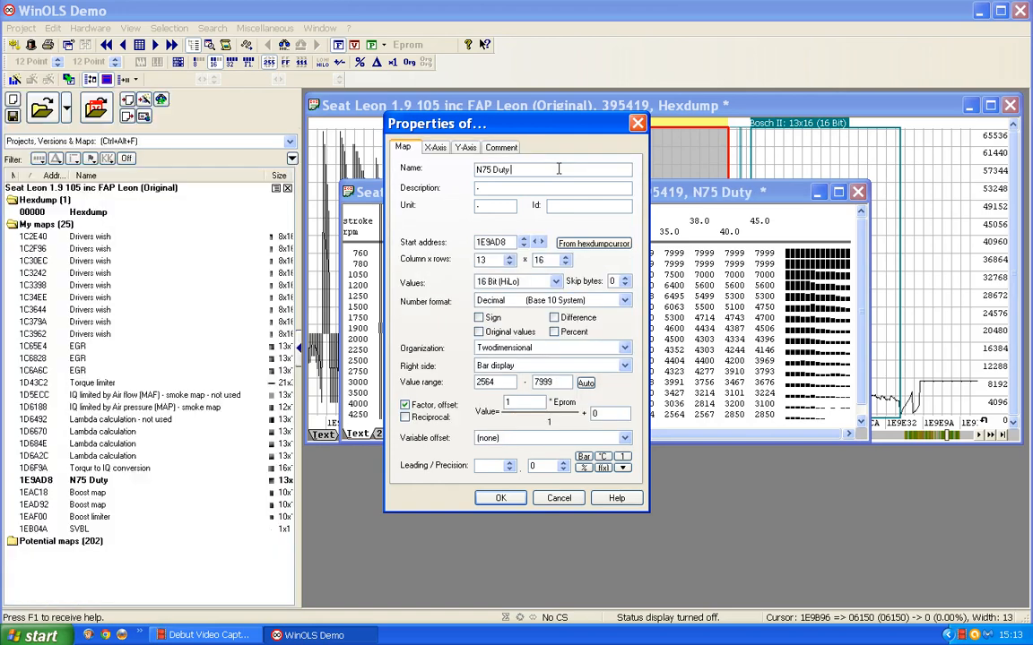
text( cycle)
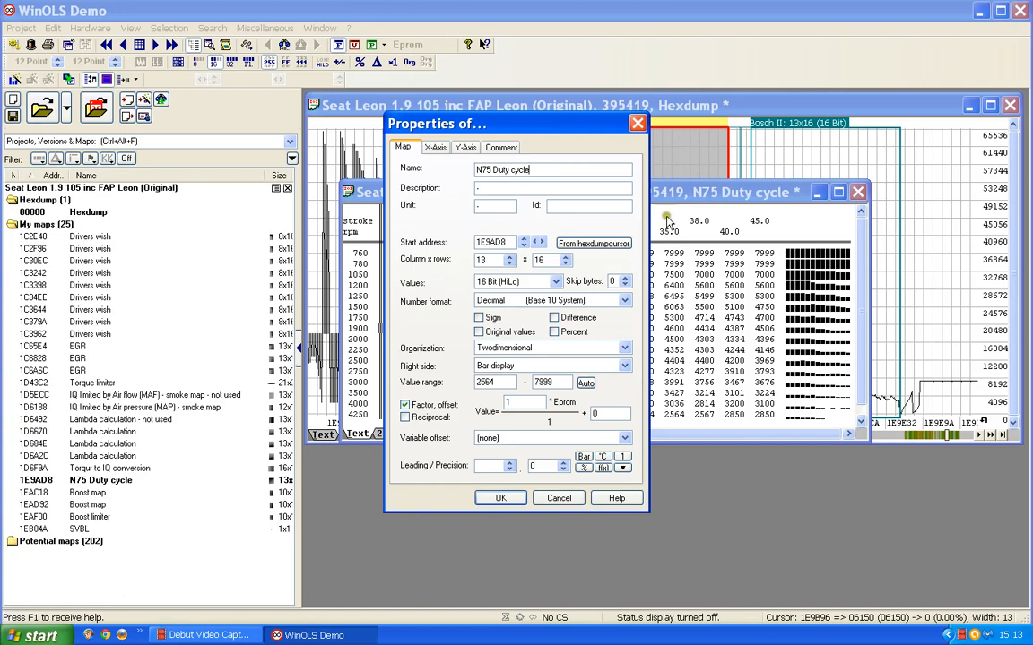
click(480, 188)
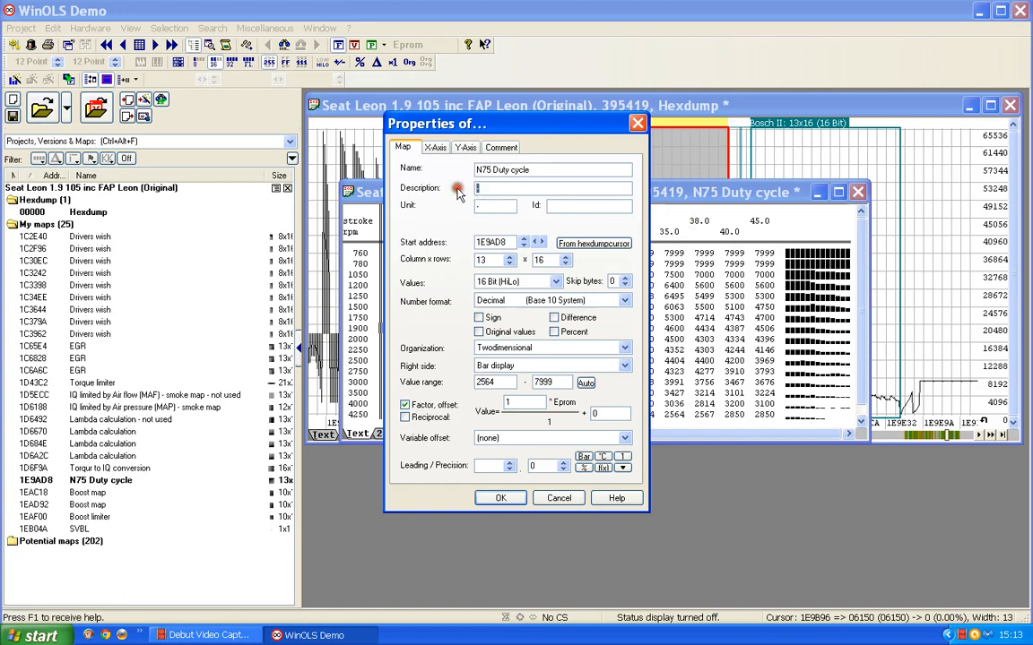
text(Percentage)
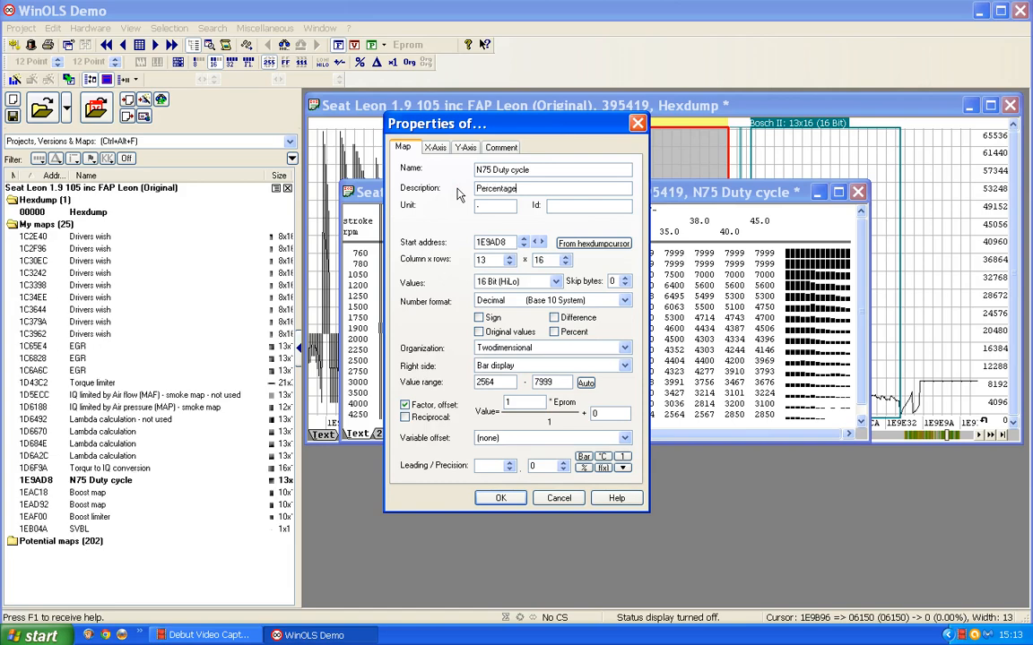
key(Tab)
Step: Set the N75 Duty cycle map's value factor to 0.01 and precision to 1, and widen its window to show every column
double_click(514, 402)
text(0)
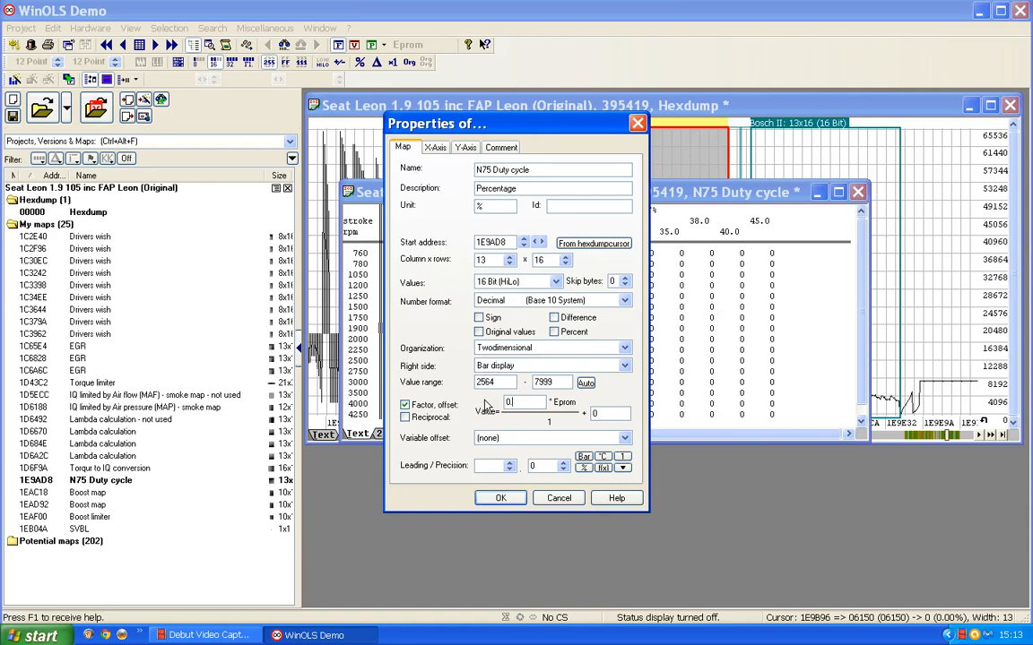
text(01)
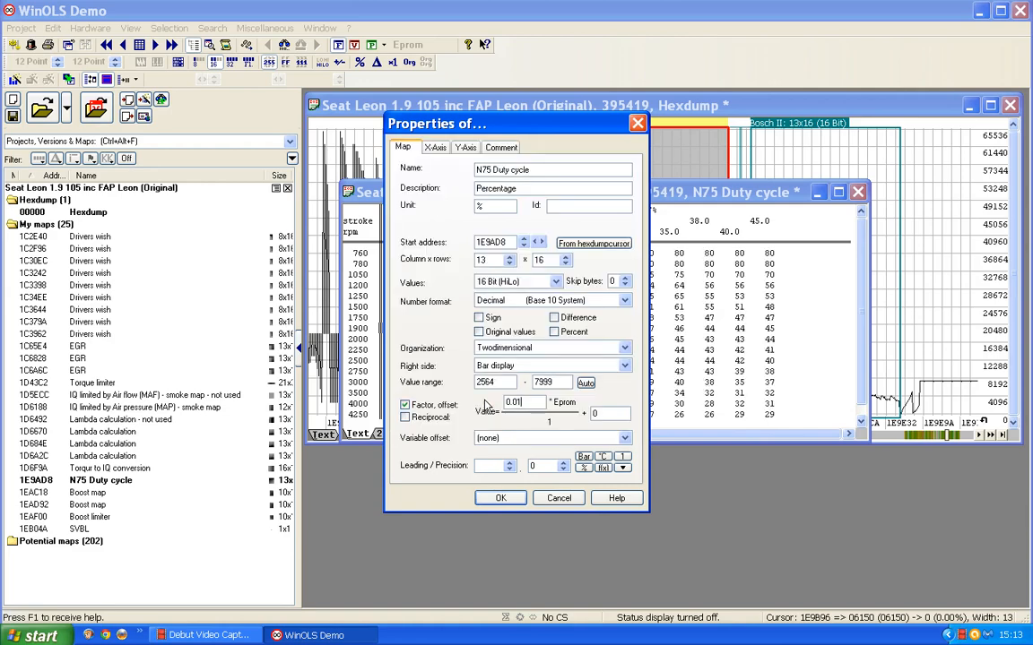
key(Return)
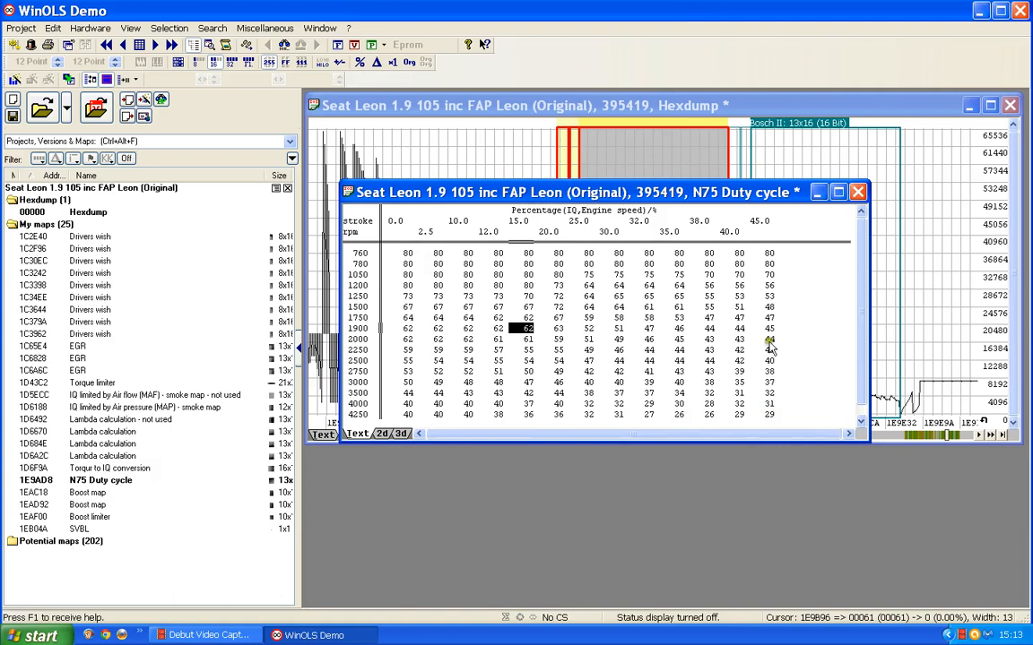
double_click(610, 362)
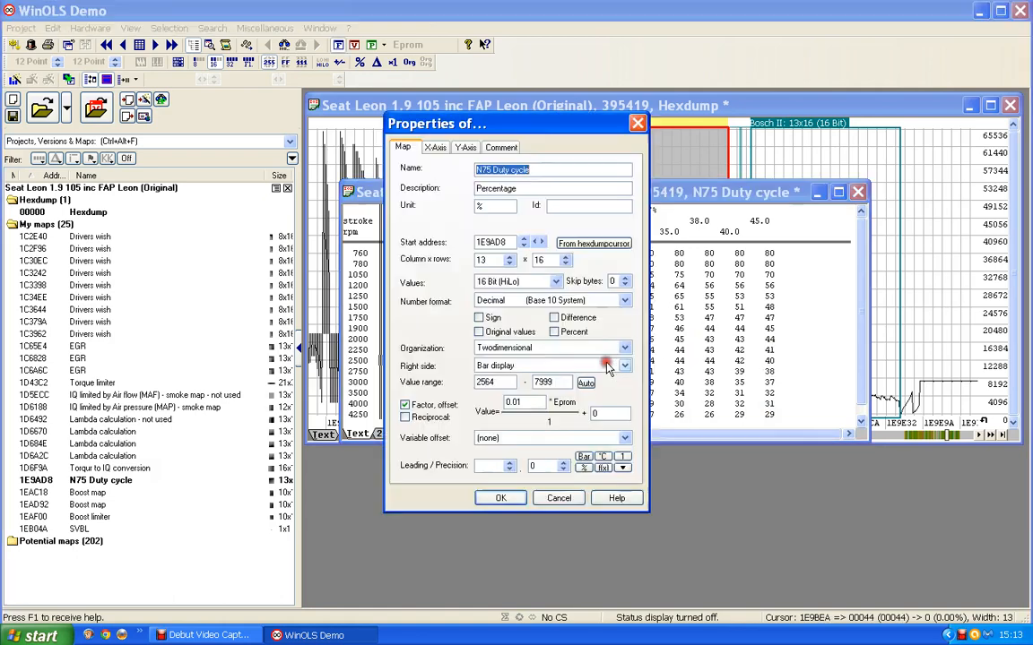
click(562, 464)
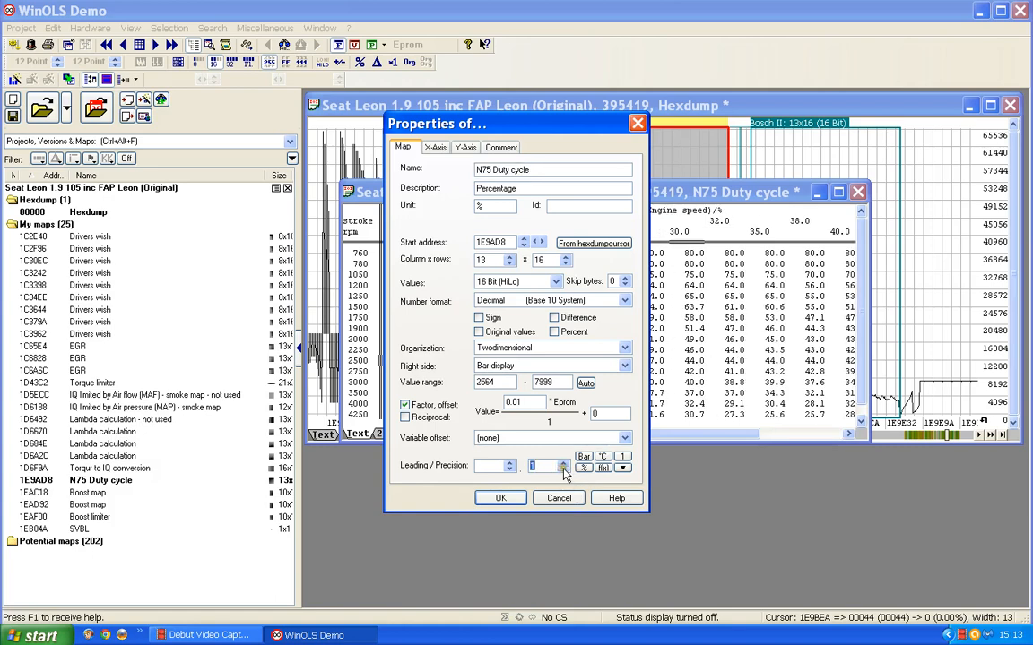
click(498, 497)
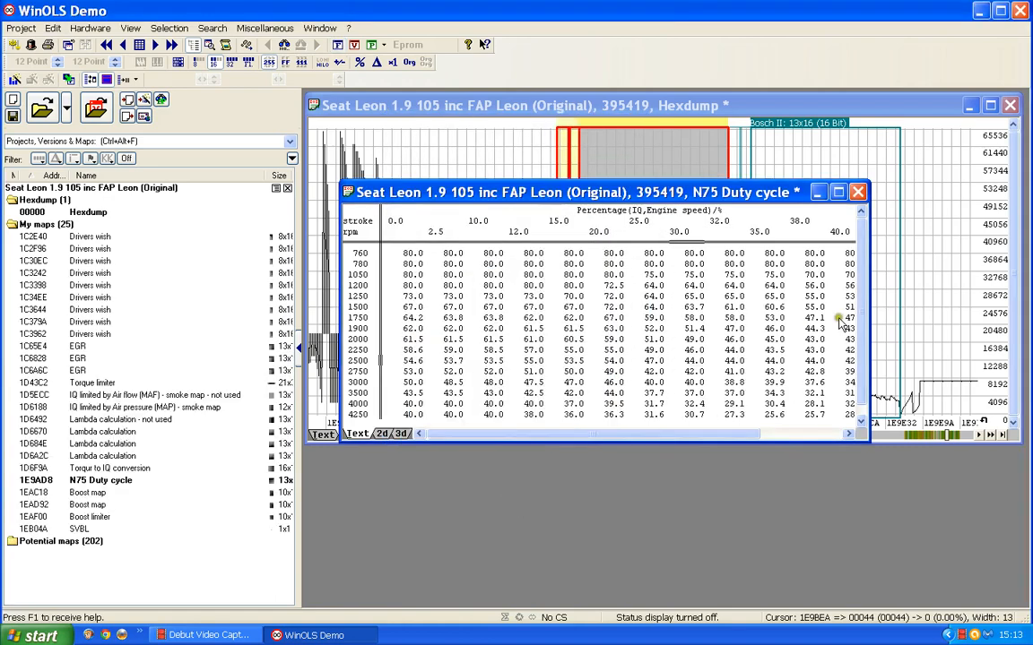
drag(866, 280, 985, 306)
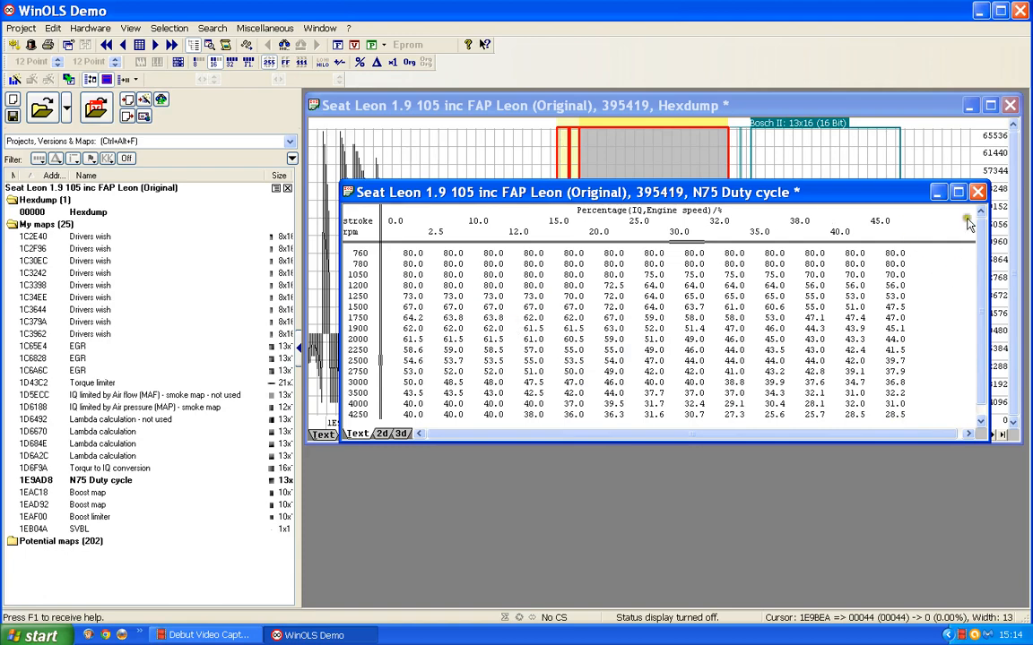
Step: Open the second 13x16 Bosch II map, at 1E9CB6, in place of the first and set its Y-axis to "Engine speed" in "rpm"
click(978, 192)
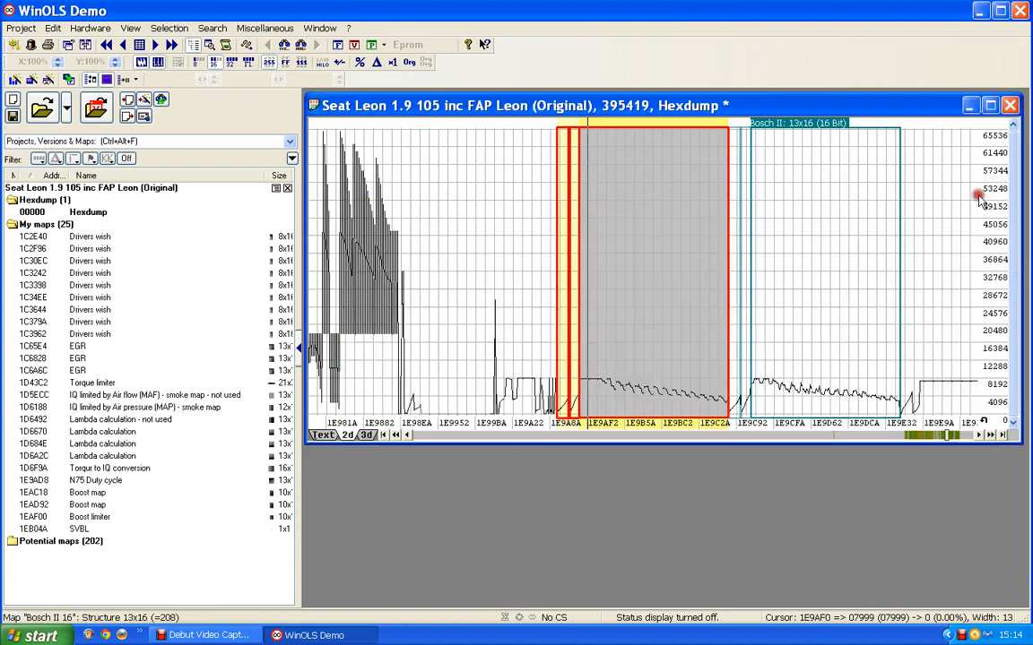
double_click(806, 128)
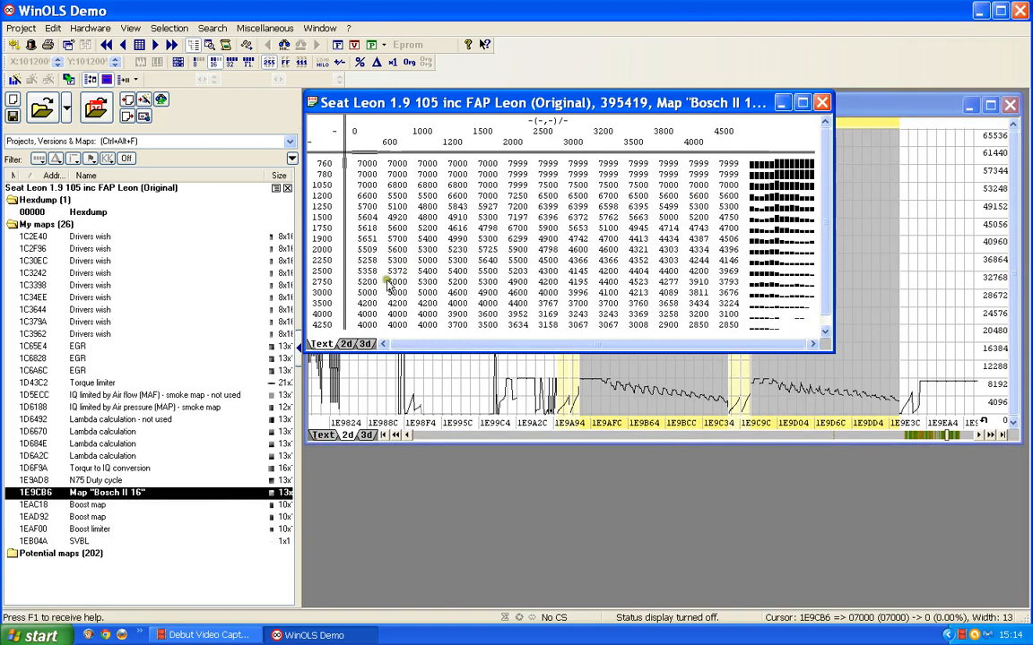
double_click(336, 272)
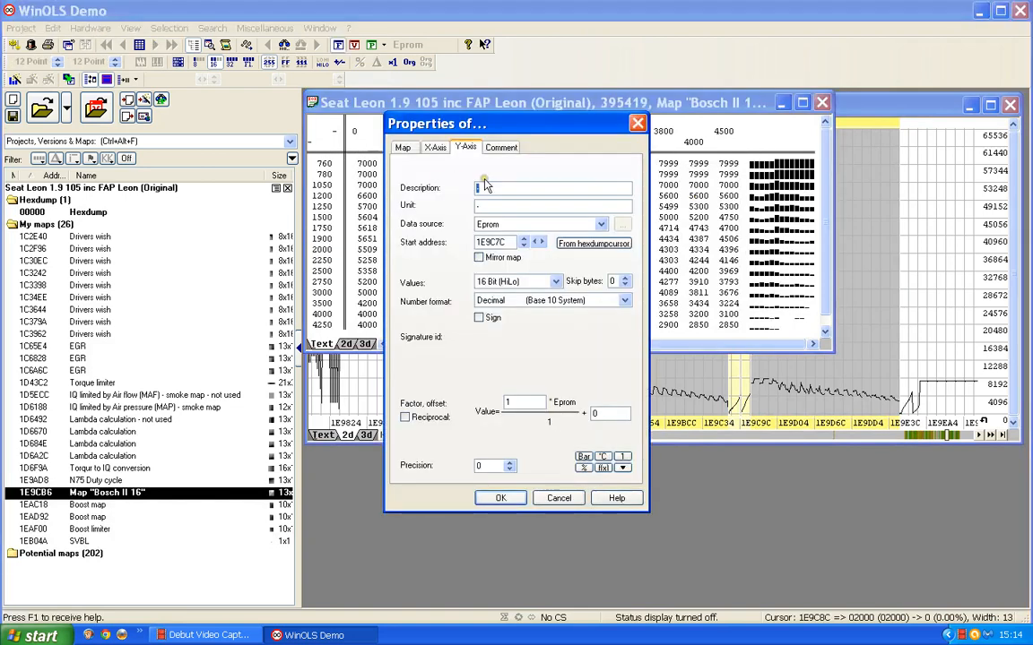
text(Engin)
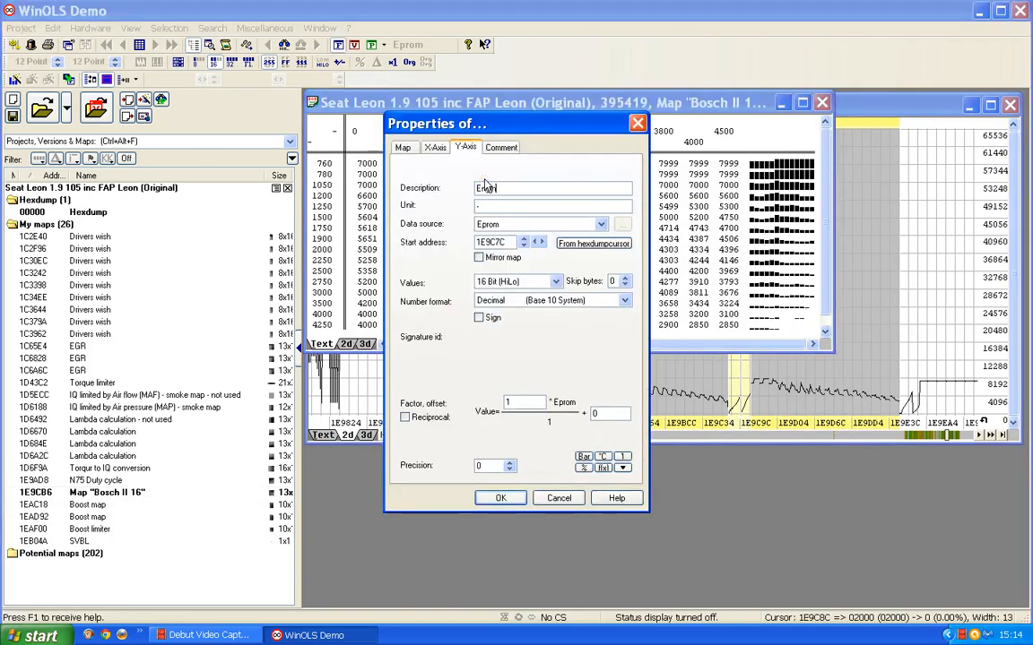
text(e speed)
text(rpm)
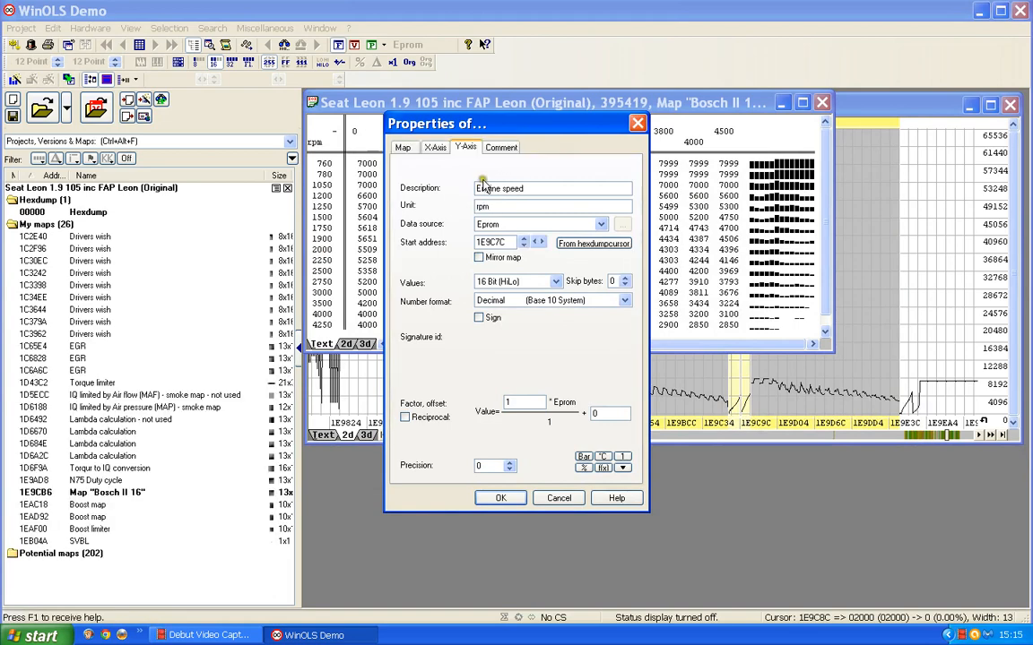
Step: Set the second 13x16 map's X-axis description to "IQ", unit to "mg/stroke", factor to 0.01 and precision to 1
click(433, 148)
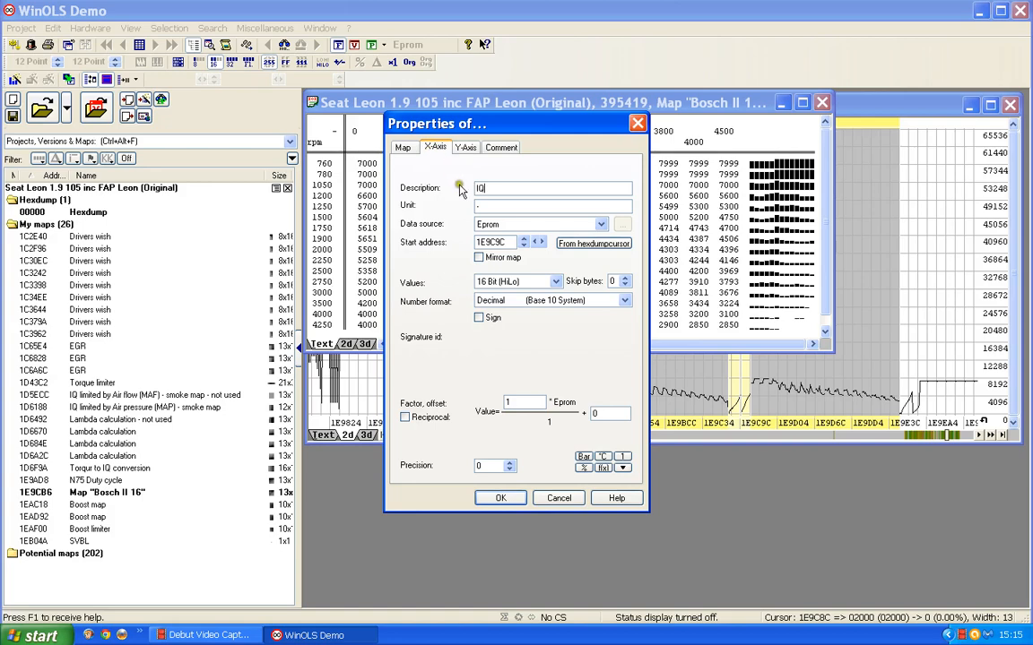
click(482, 204)
text(mg/stroke)
drag(516, 402, 397, 401)
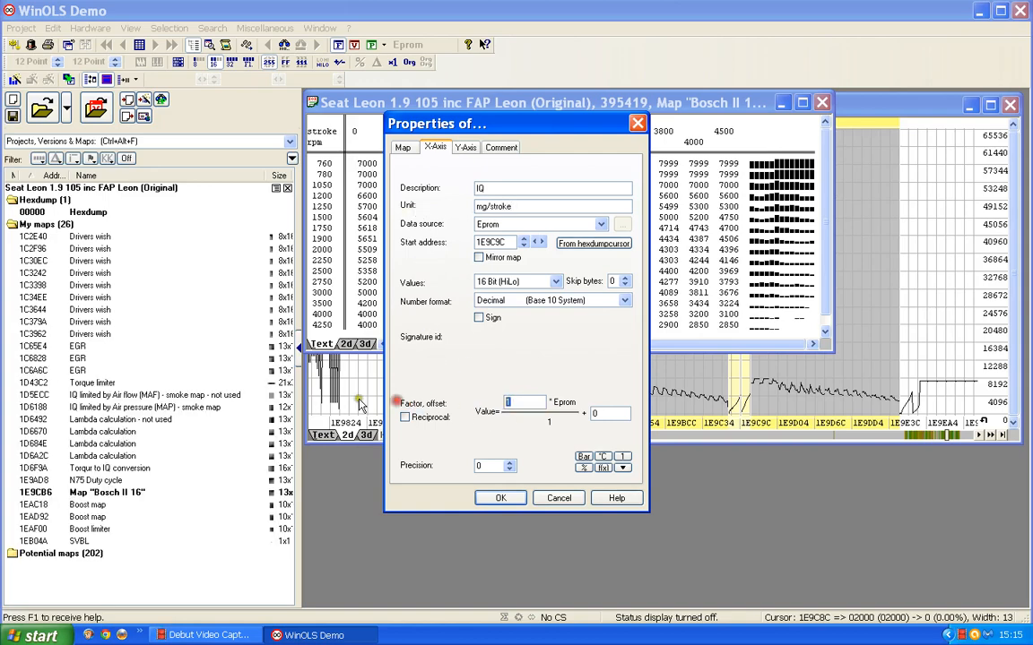
text(0.01)
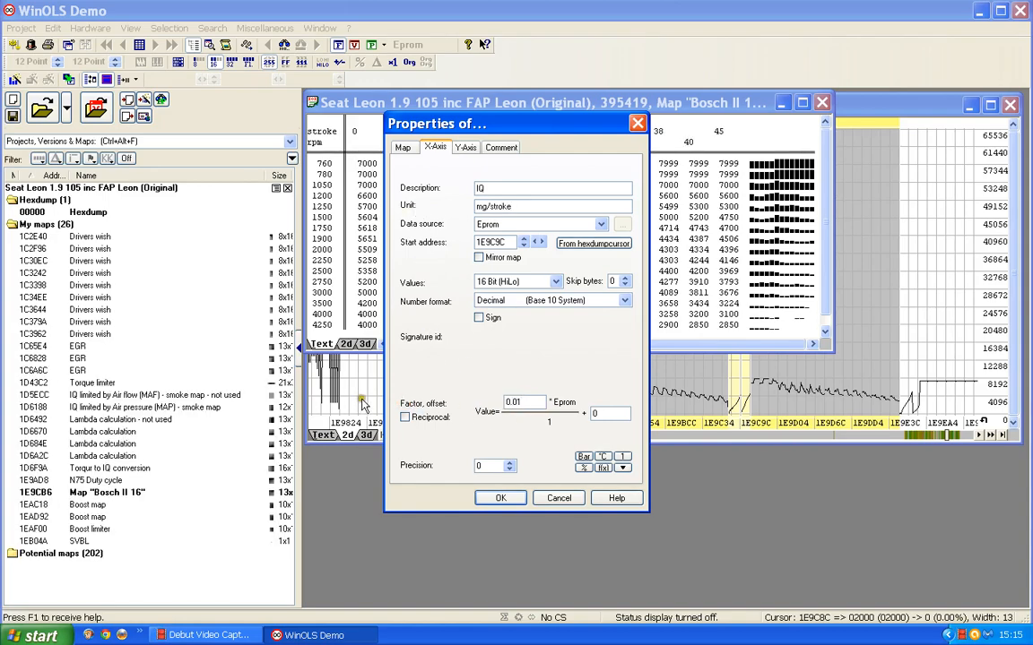
click(510, 462)
click(507, 499)
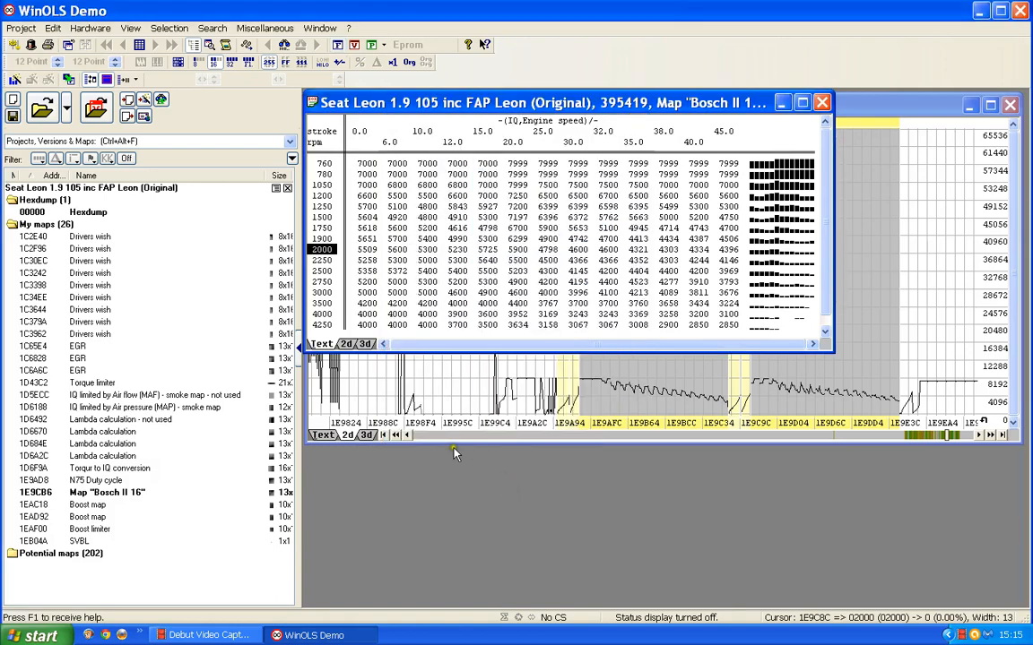
Step: Rename the map at 1E9CB6 to "N75 duty cycle" with description "percentage" and unit "%"
double_click(501, 252)
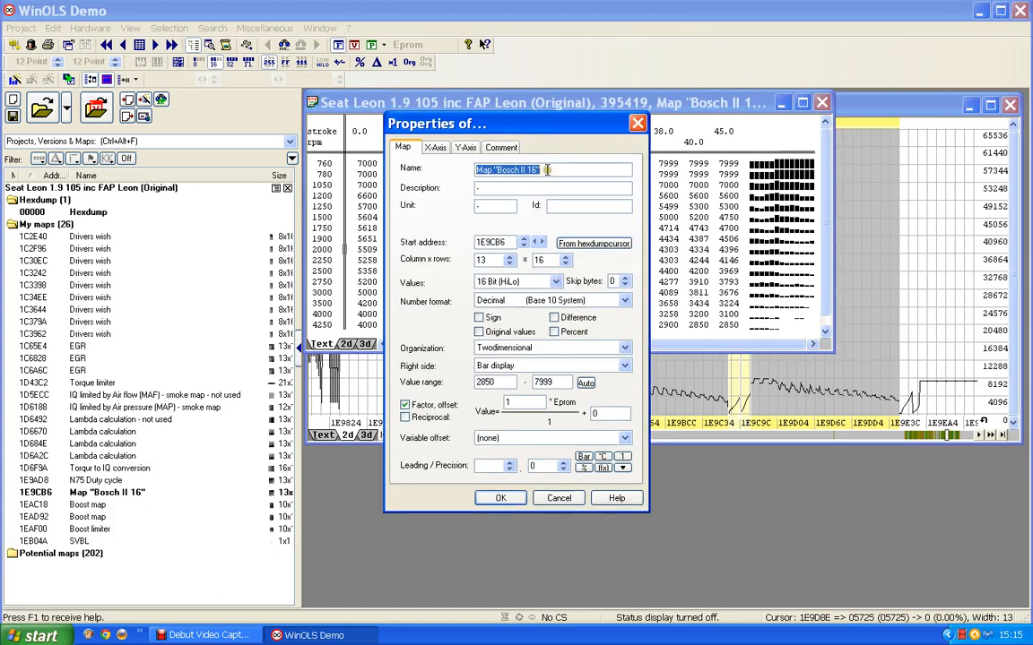
text(N)
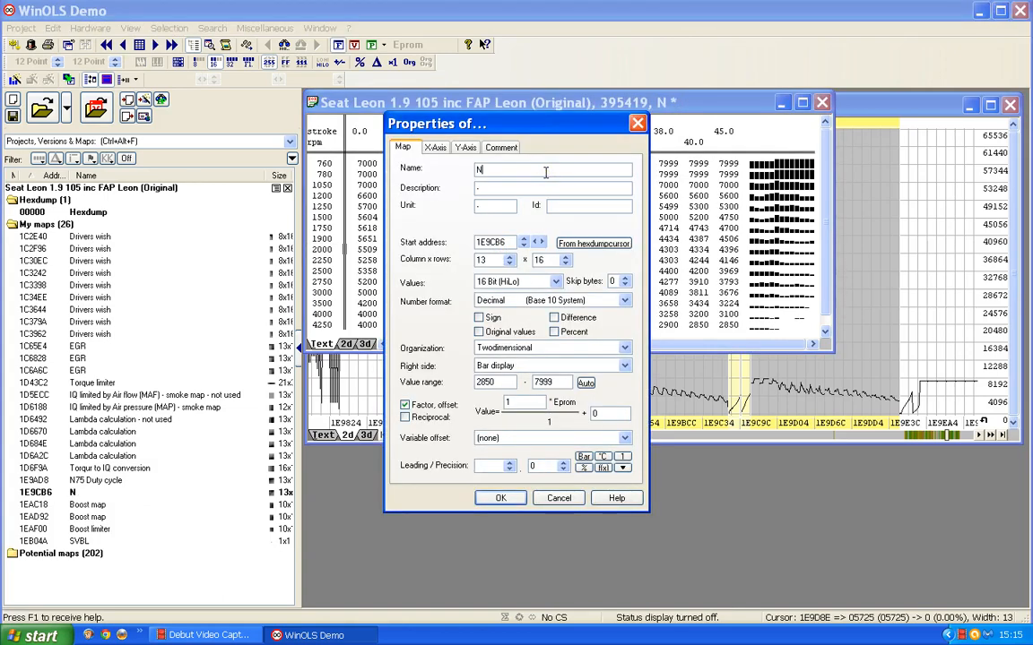
text(75 duty cycle)
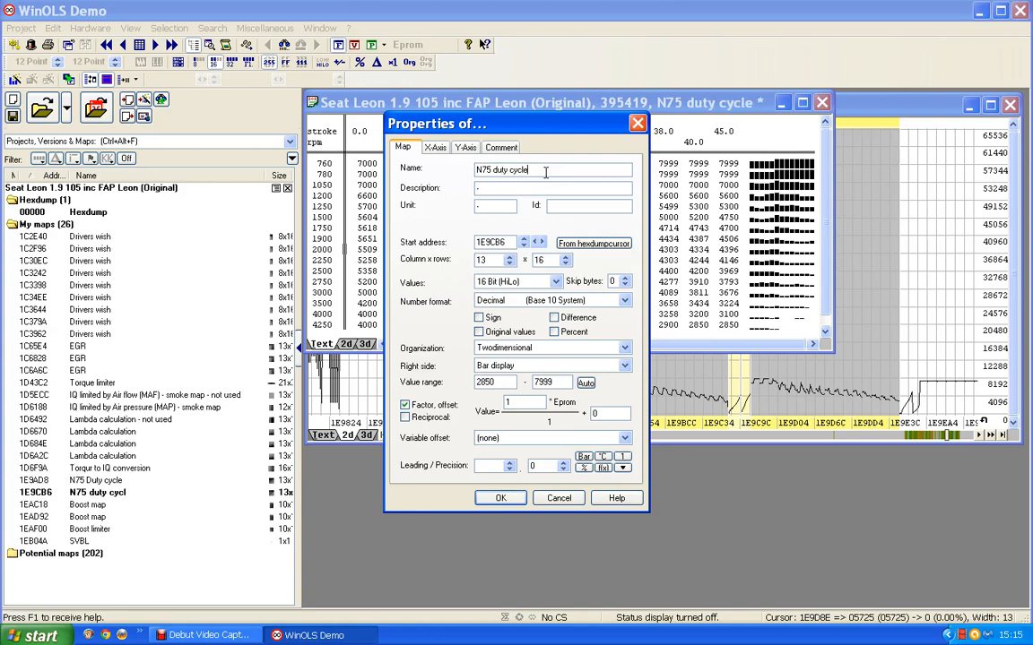
text(percentage)
key(Tab)
Step: Set the value factor of the N75 duty cycle map at 1E9CB6 to 0.01 with precision 1, and close its map window
double_click(517, 402)
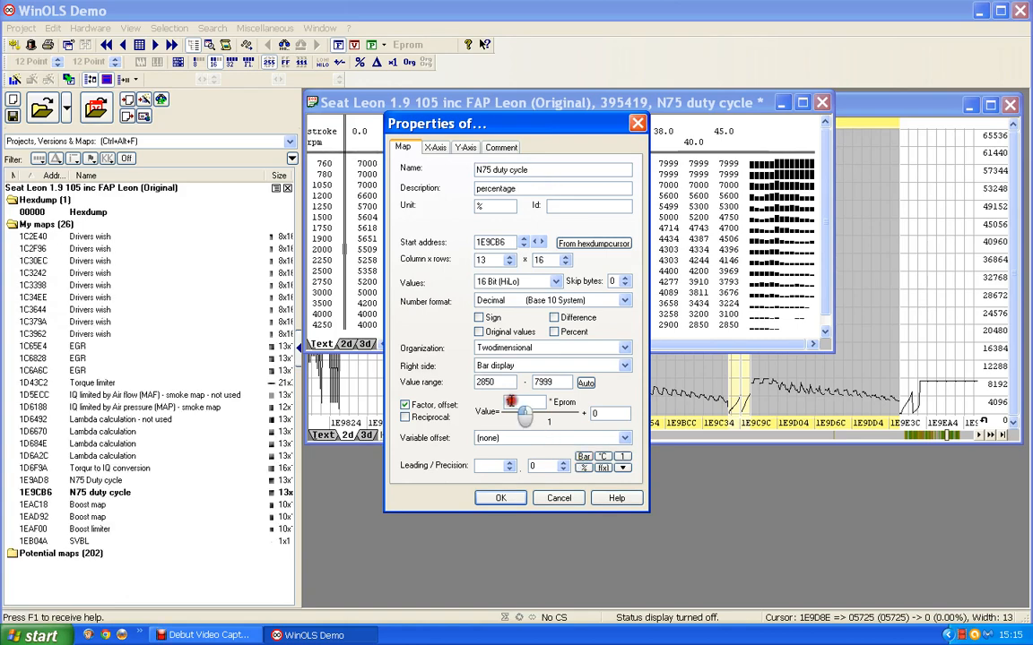
text(0)
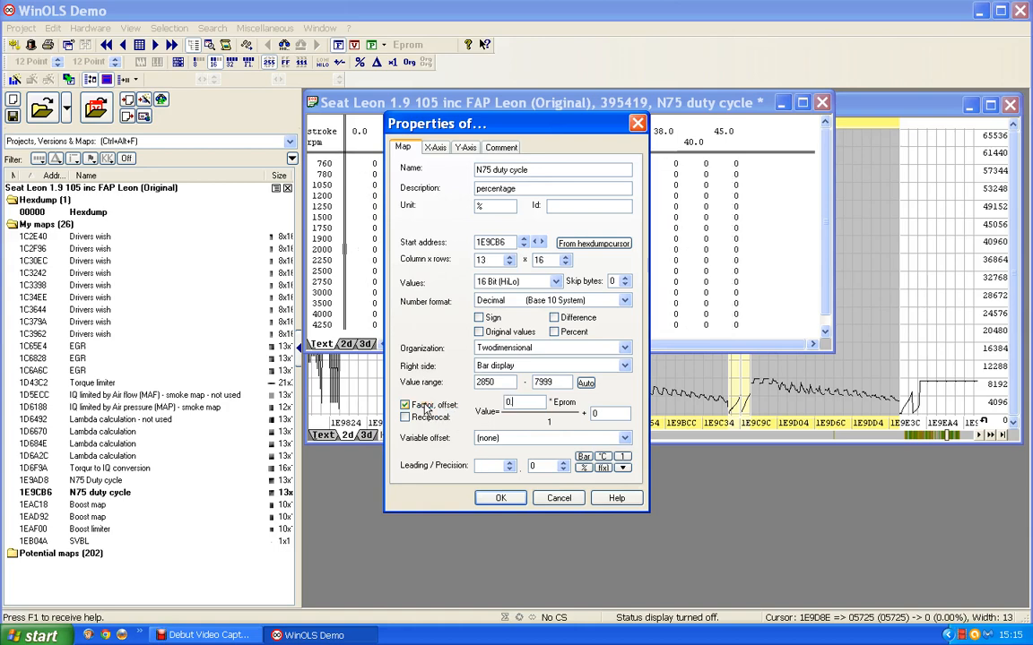
text(.1)
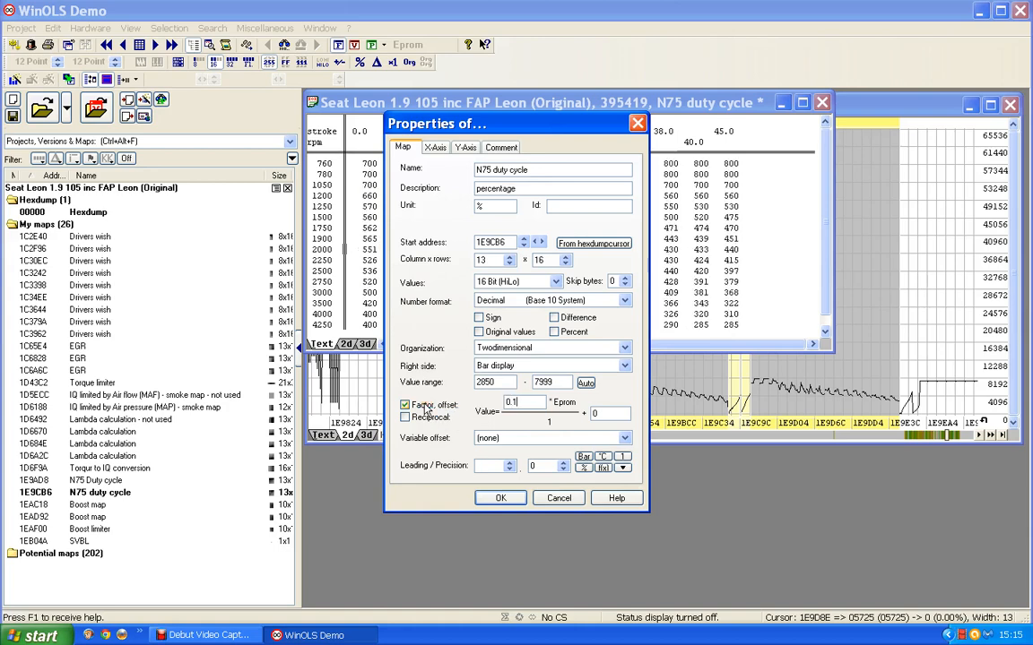
key(BackSpace)
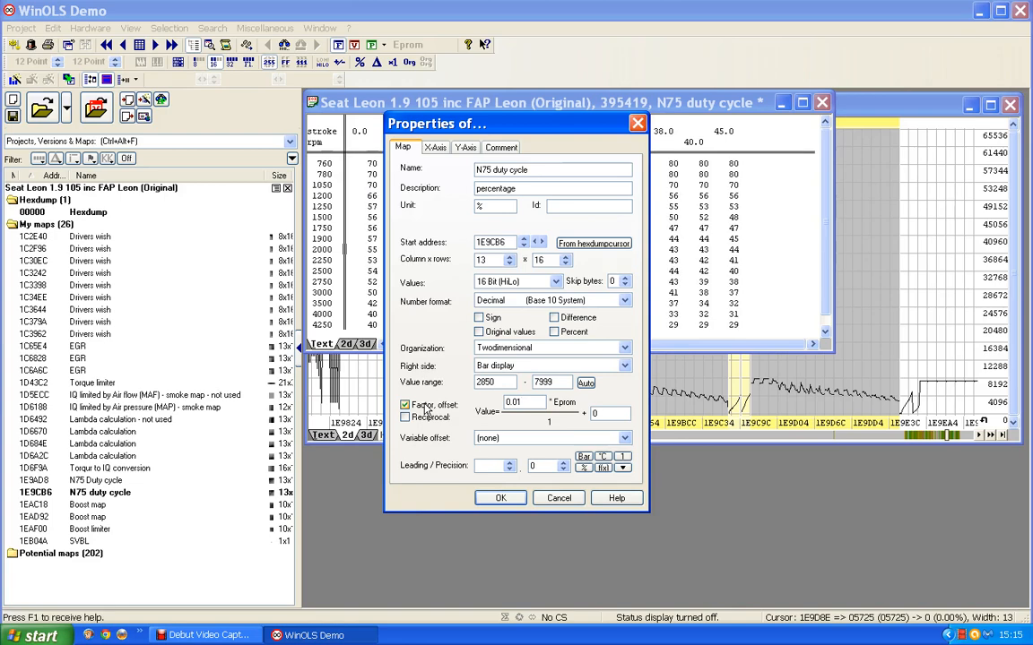
click(564, 463)
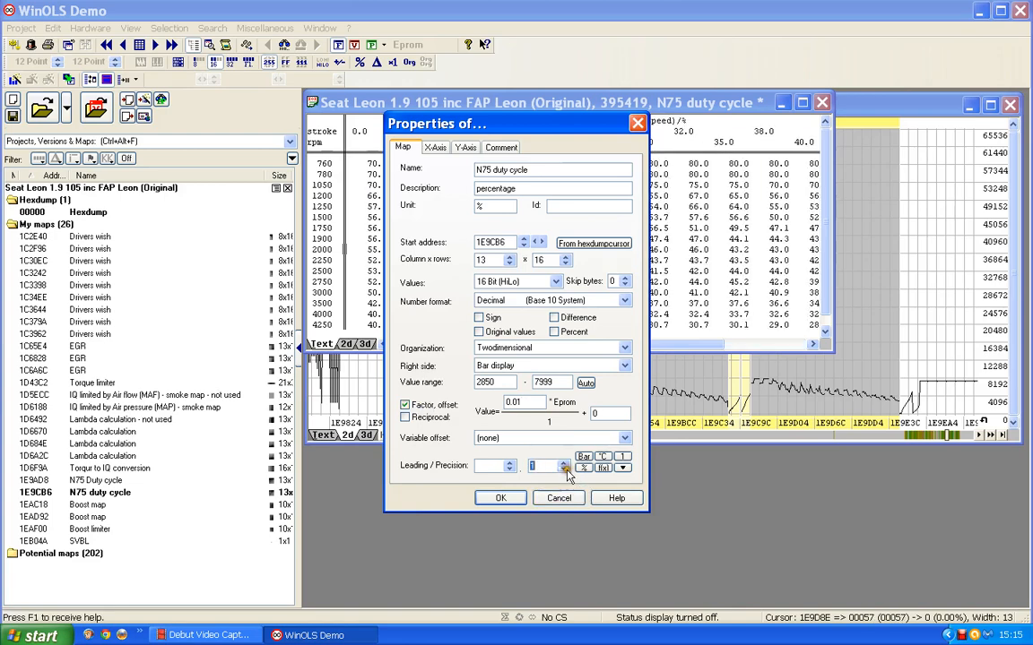
click(501, 498)
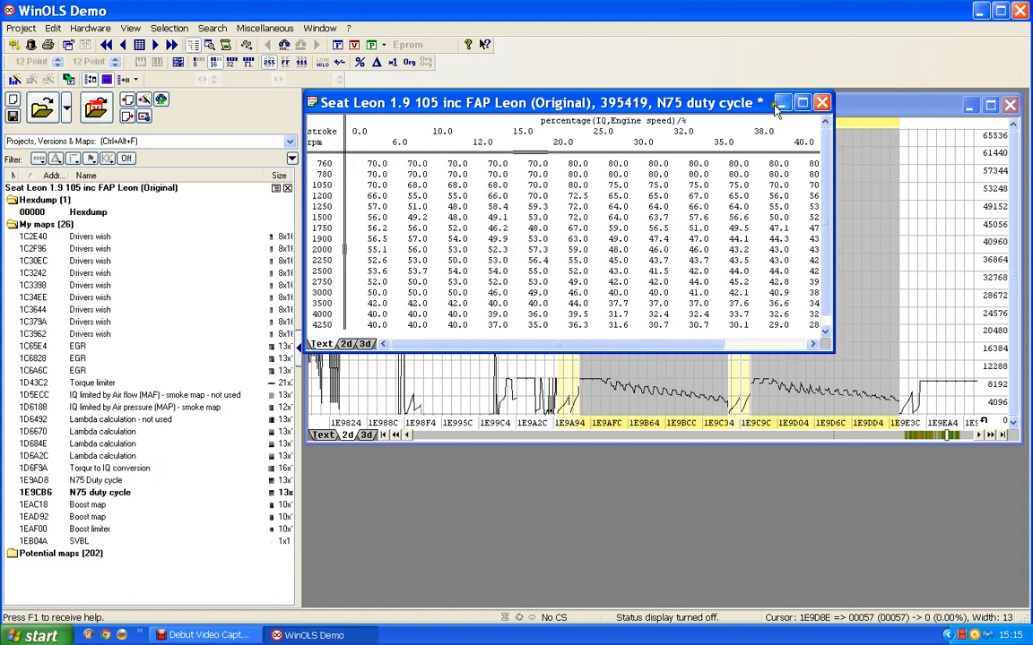
click(822, 102)
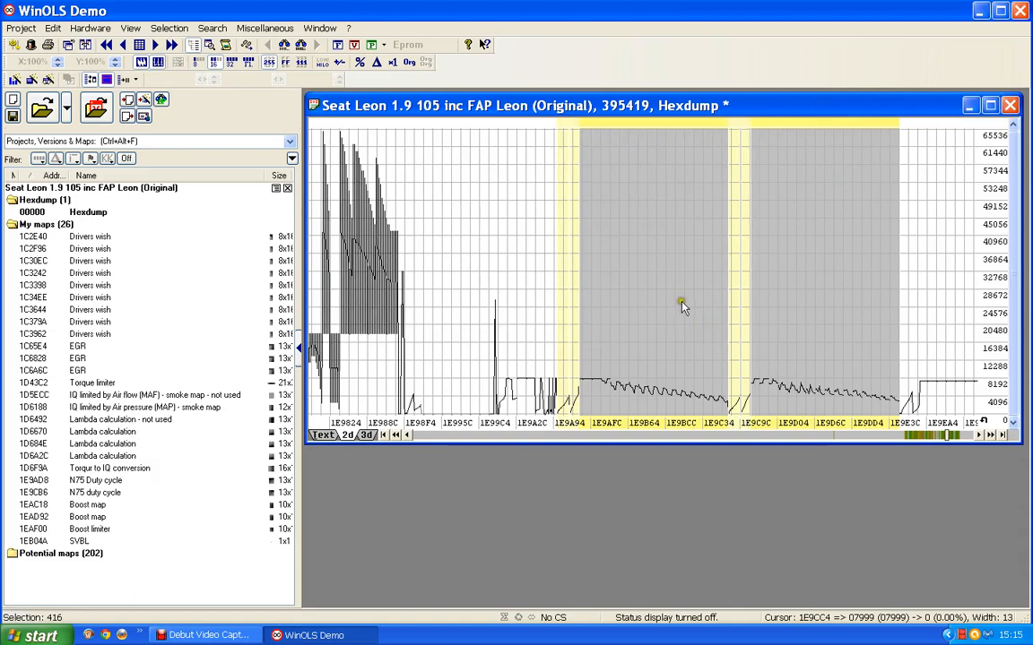
Step: Review the two boost maps at 1EAC18 and 1EAD92 and the two N75 duty cycle maps before them in the hexdump
click(680, 302)
key(n)
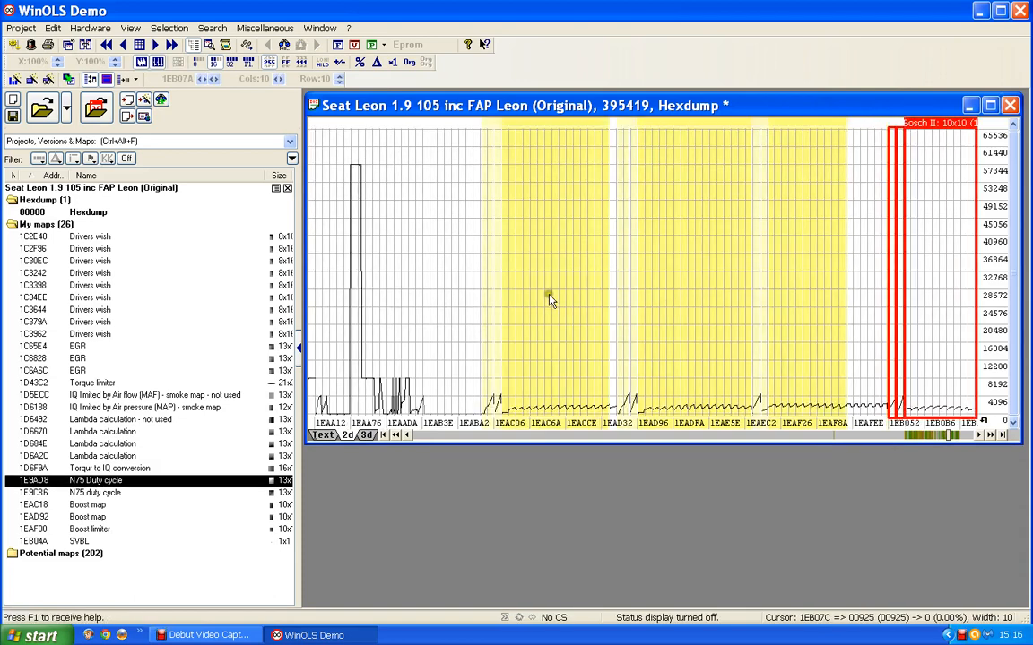
click(547, 296)
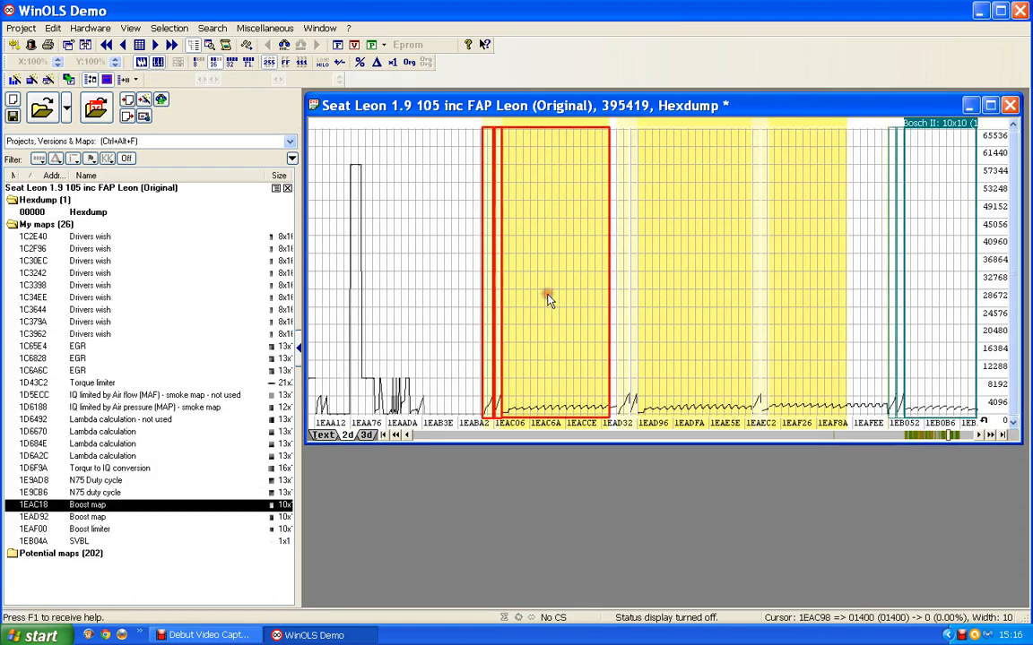
click(693, 298)
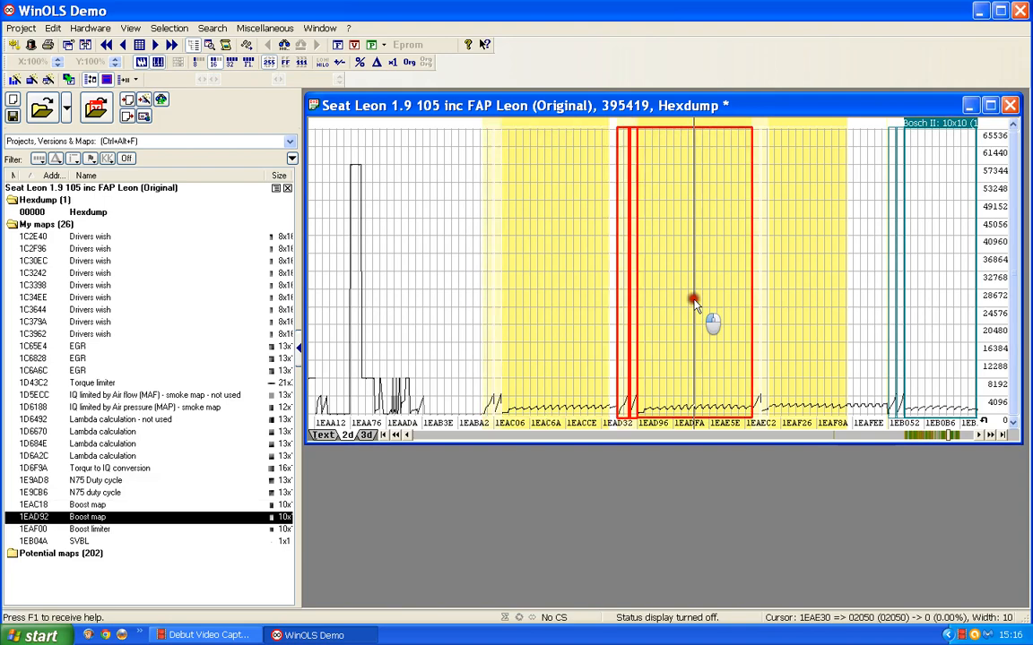
click(440, 435)
click(439, 436)
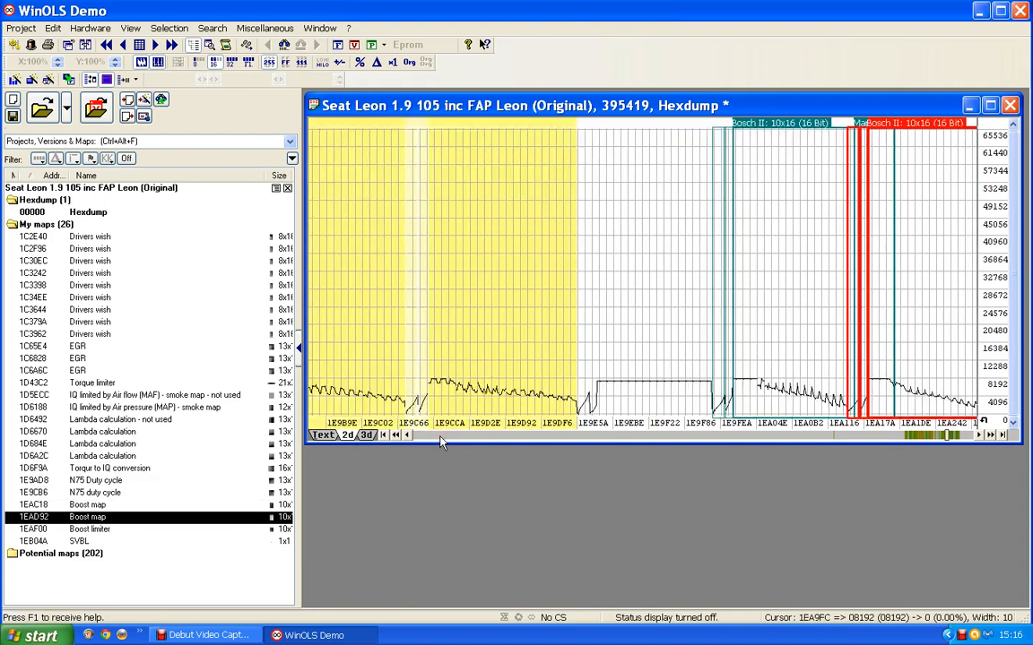
click(366, 257)
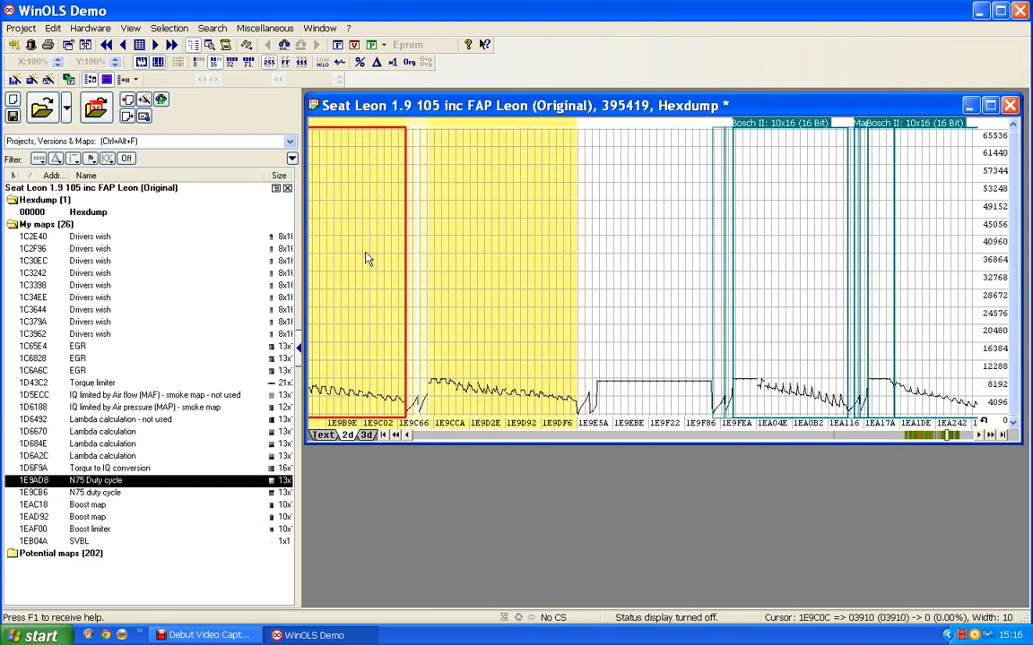
click(472, 262)
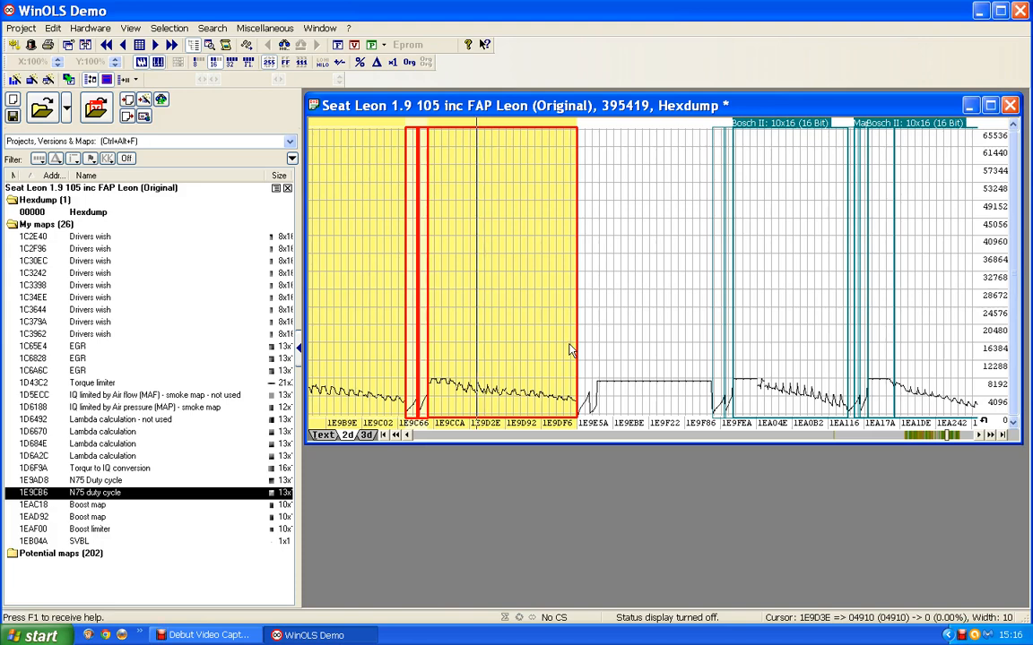
Step: Examine the series of 10x16 Bosch II maps between the N75 duty cycle maps and the boost maps in the hexdump
click(992, 435)
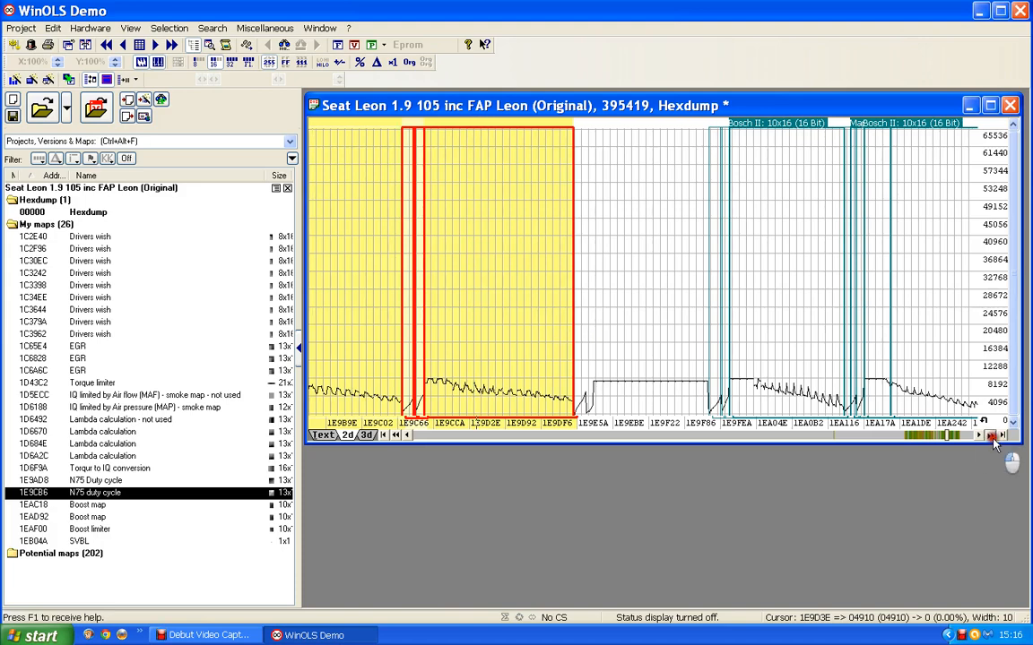
click(992, 435)
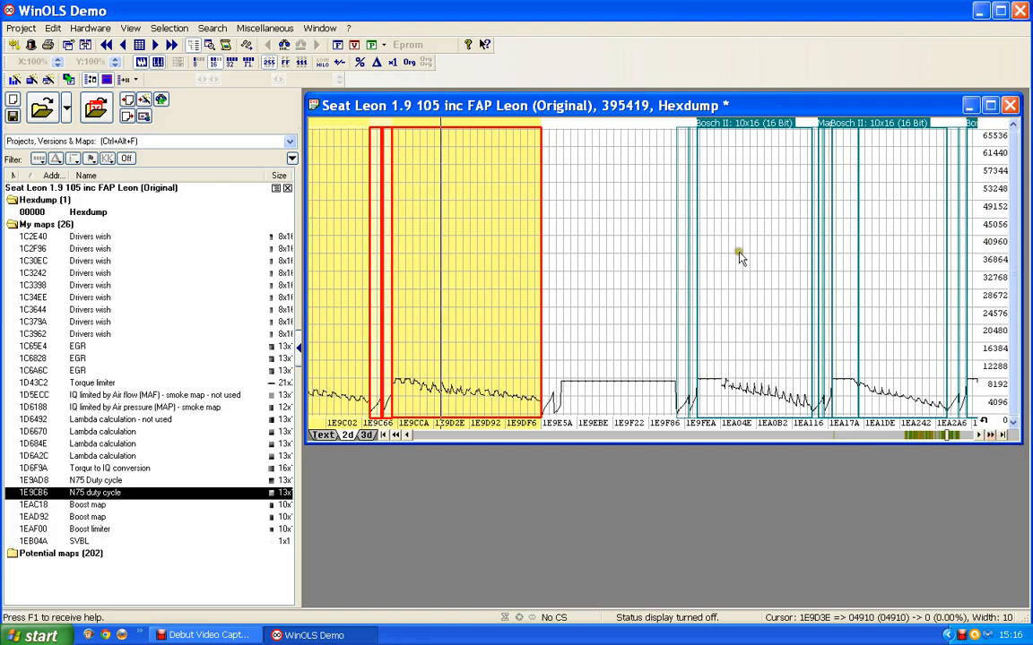
click(739, 251)
click(916, 269)
scroll(916, 268, down, 8)
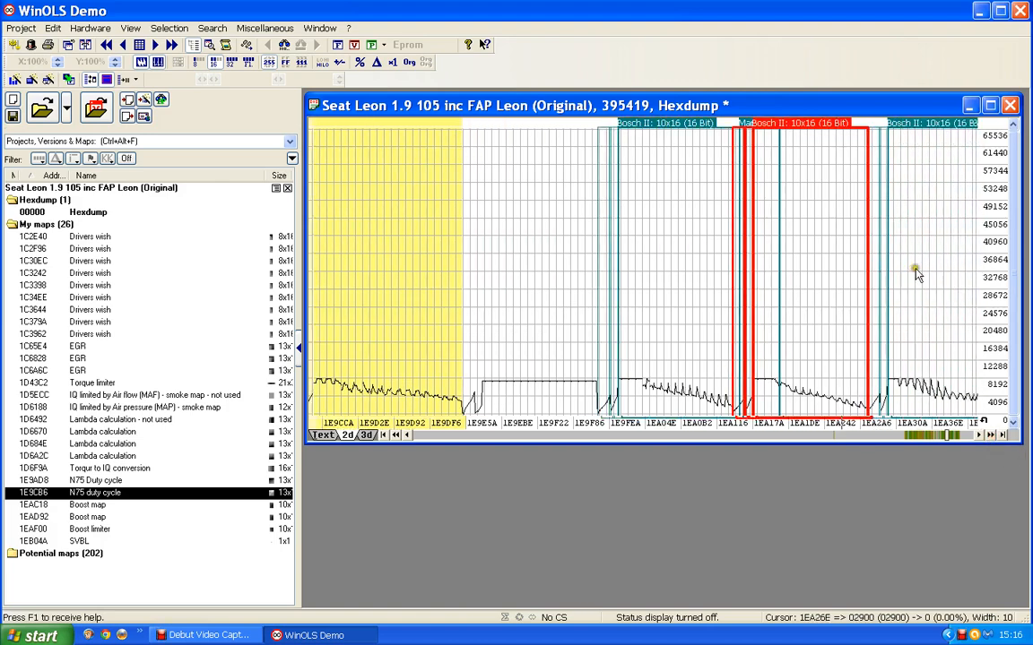
scroll(902, 290, down, 1)
click(809, 306)
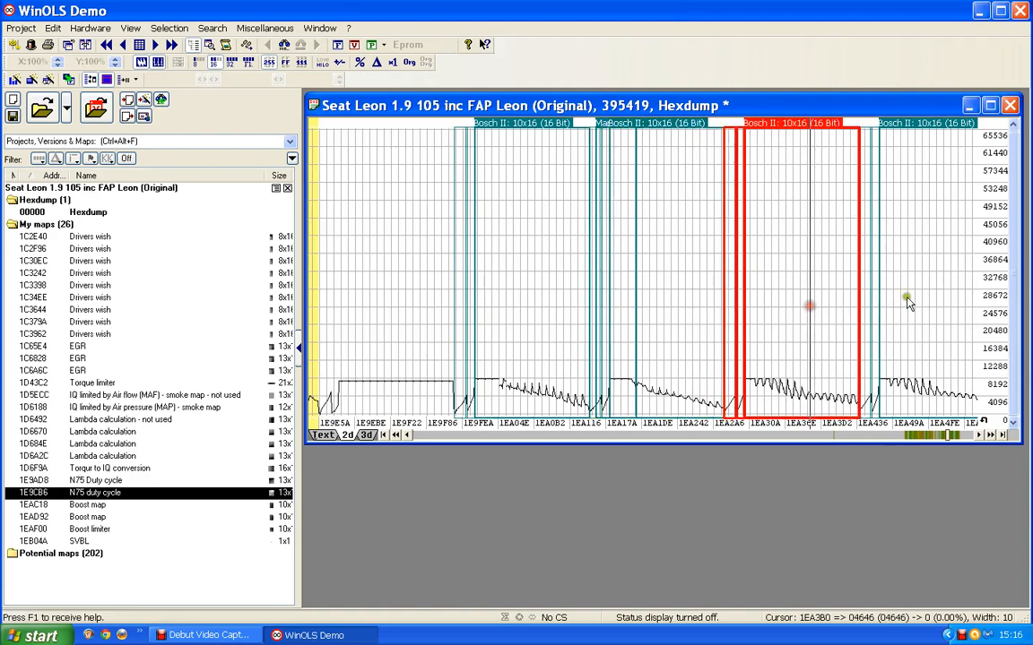
click(908, 296)
scroll(908, 305, down, 3)
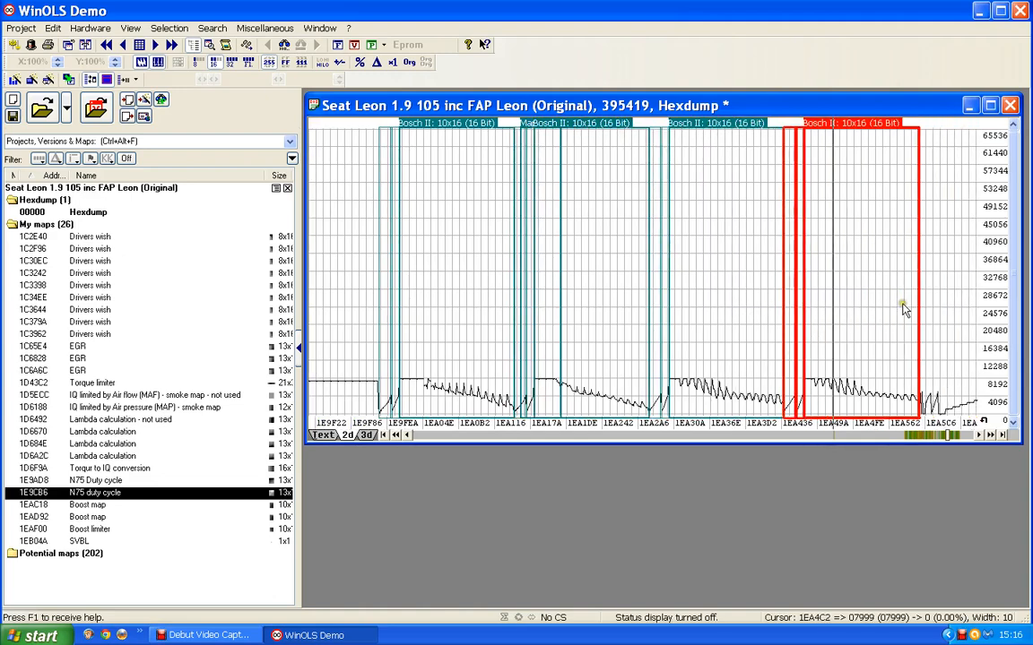